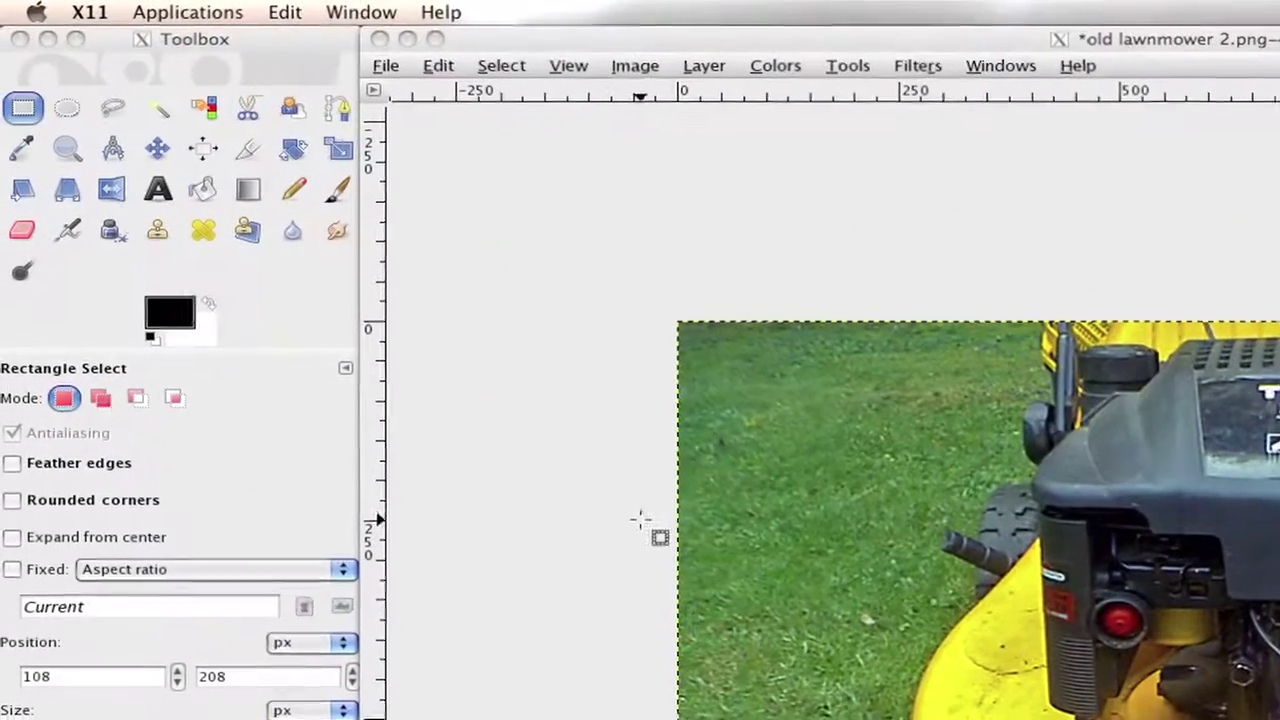
Activate the Free Select tool with Antialiasing and Feather edges on at radius 2.0.
{"action": "left_click", "coordinate": [112, 112]}
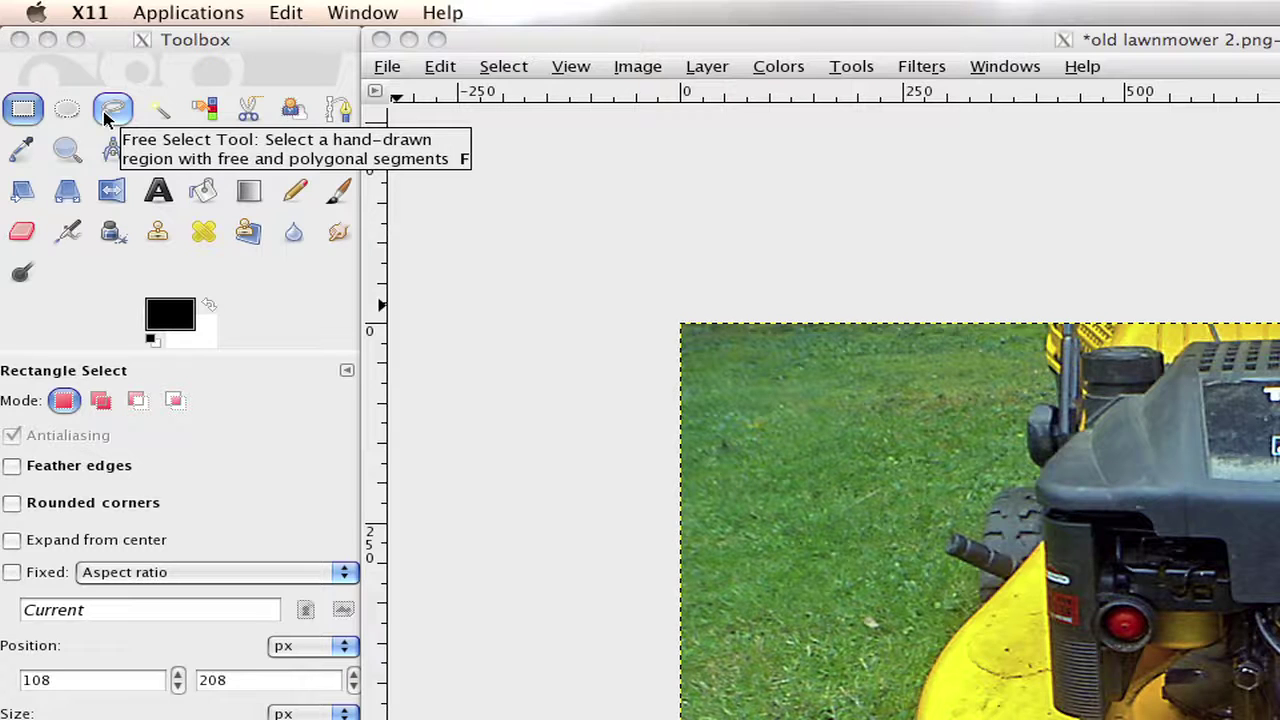
{"action": "left_click", "coordinate": [108, 118]}
{"action": "left_click", "coordinate": [108, 118]}
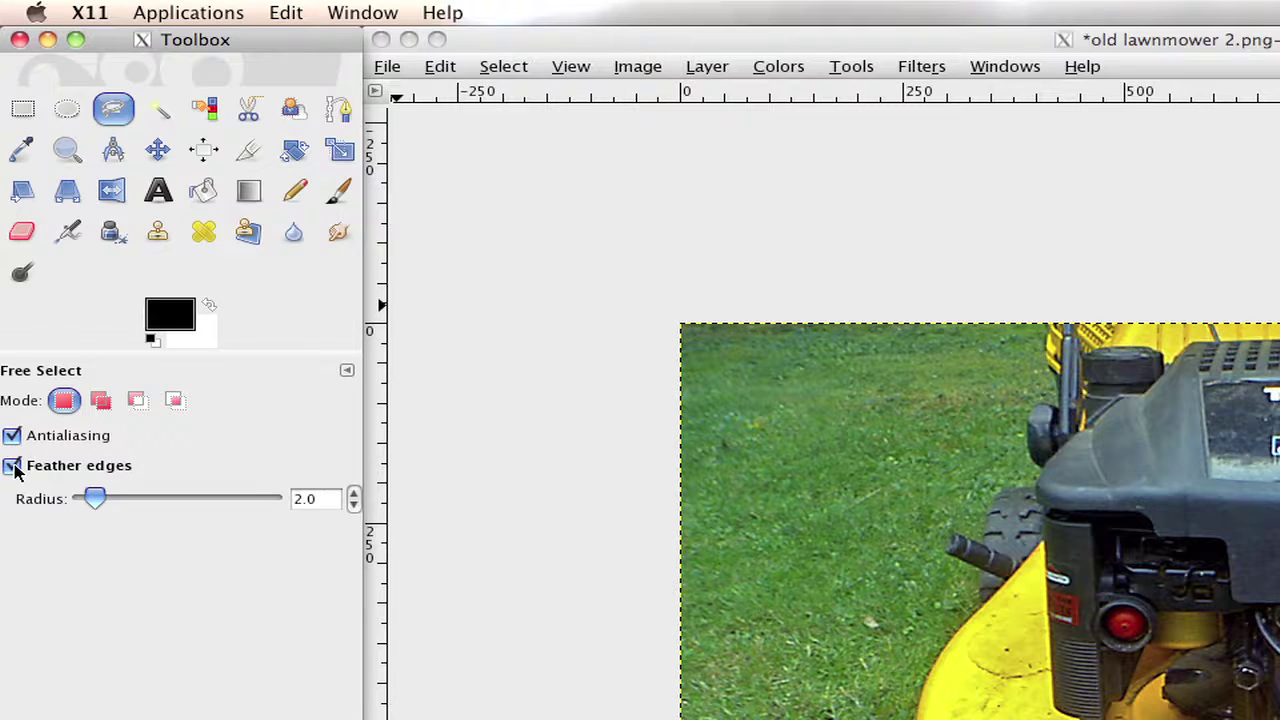
{"action": "left_click", "coordinate": [12, 466]}
{"action": "left_click", "coordinate": [12, 466]}
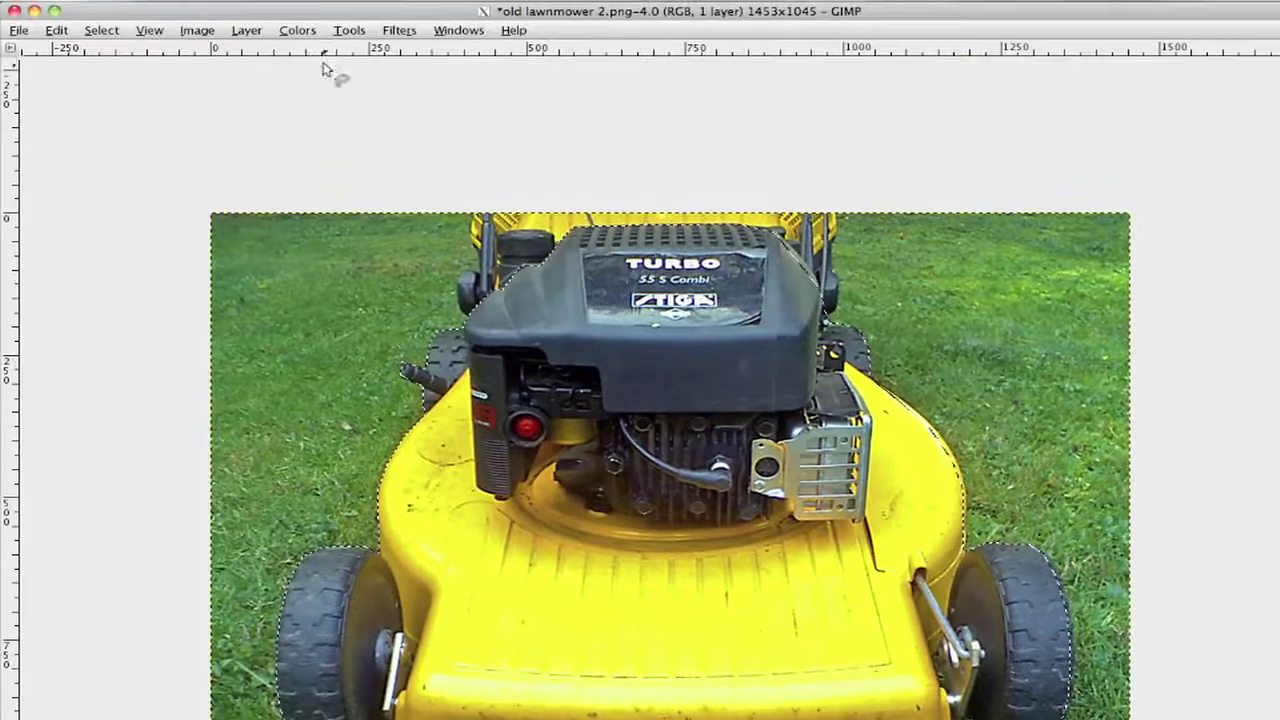
Add an alpha channel to the lawnmower layer.
{"action": "left_click", "coordinate": [246, 30]}
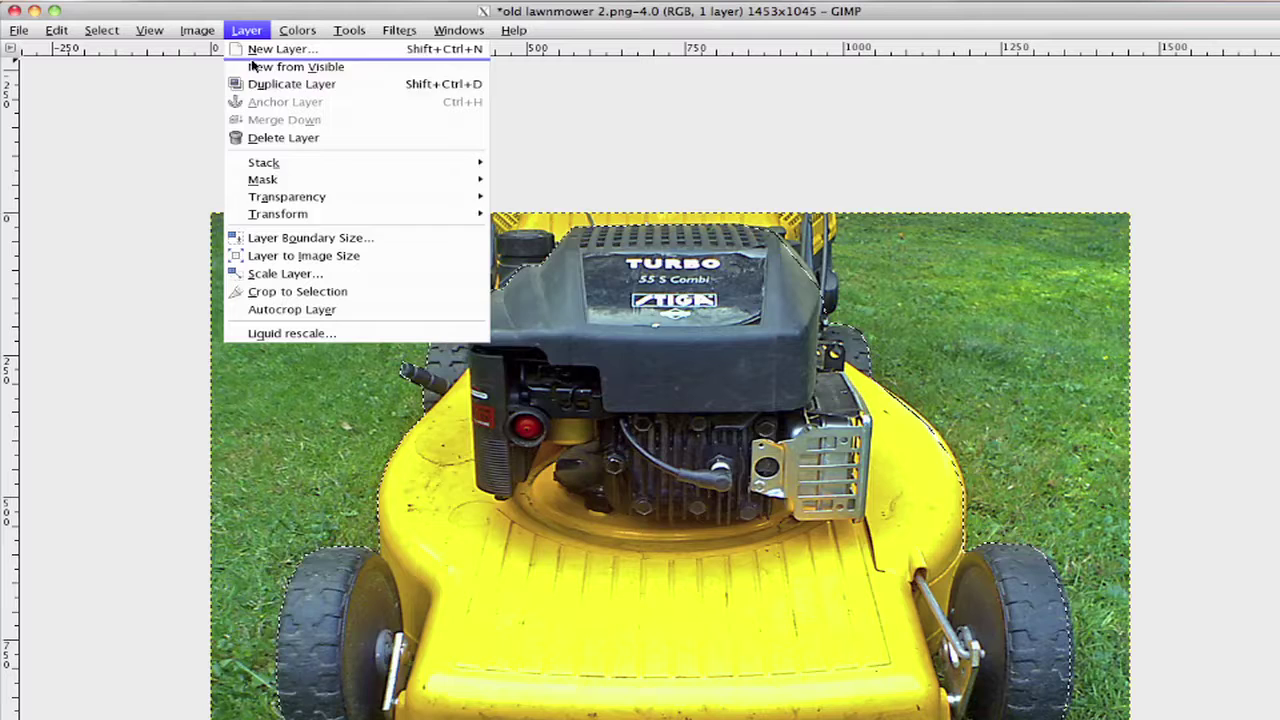
{"action": "mouse_move", "coordinate": [280, 201]}
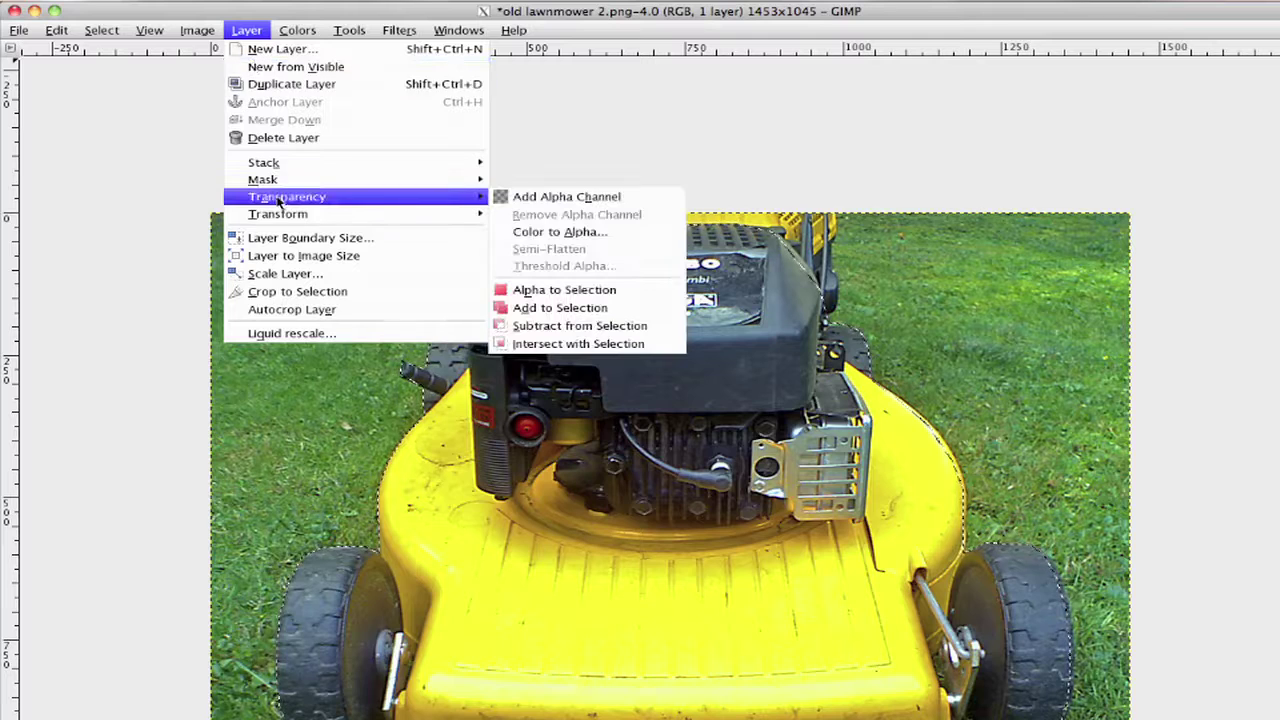
{"action": "left_click", "coordinate": [558, 203]}
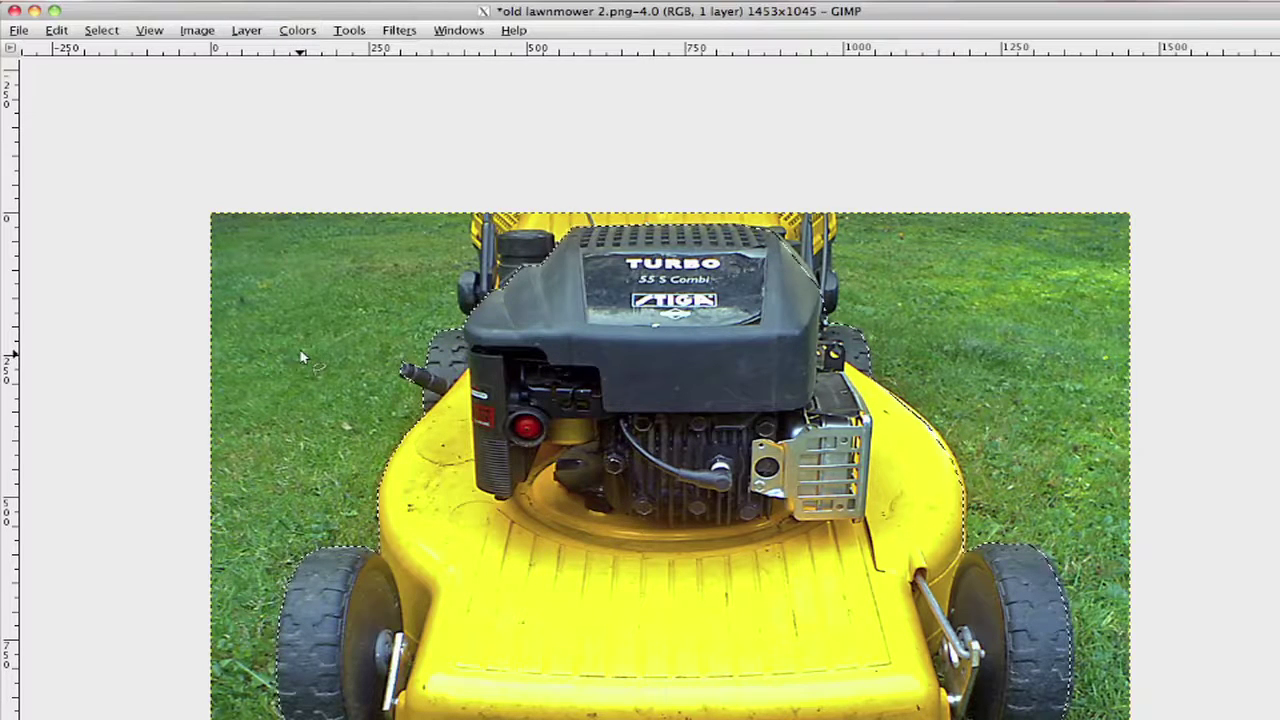
Invert the selection onto the grass and delete it, leaving transparency.
{"action": "right_click", "coordinate": [426, 453]}
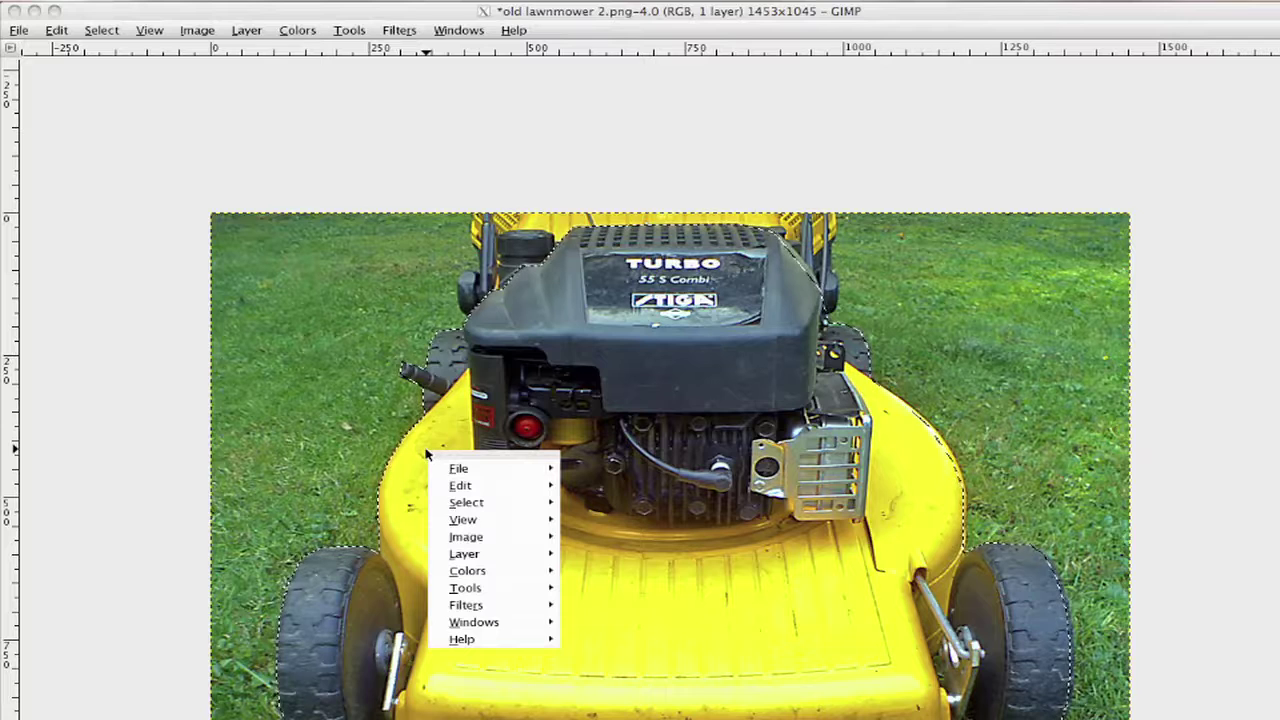
{"action": "mouse_move", "coordinate": [478, 508]}
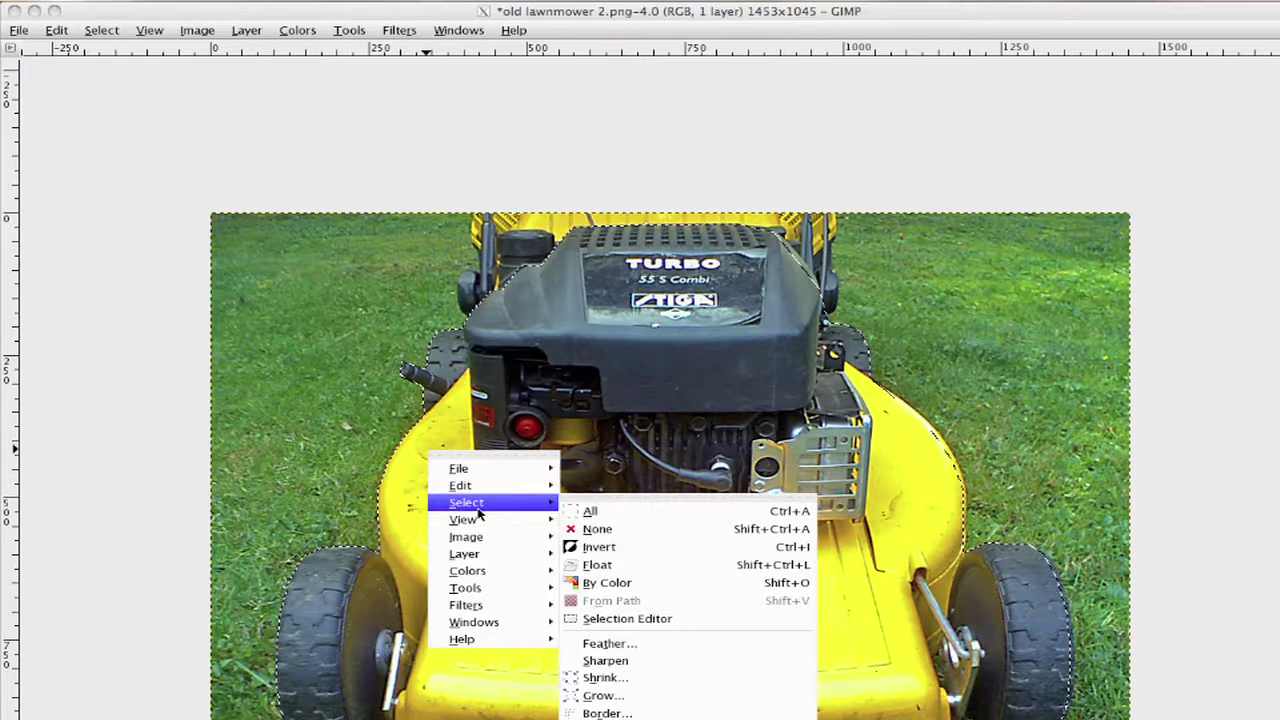
{"action": "left_click", "coordinate": [606, 547]}
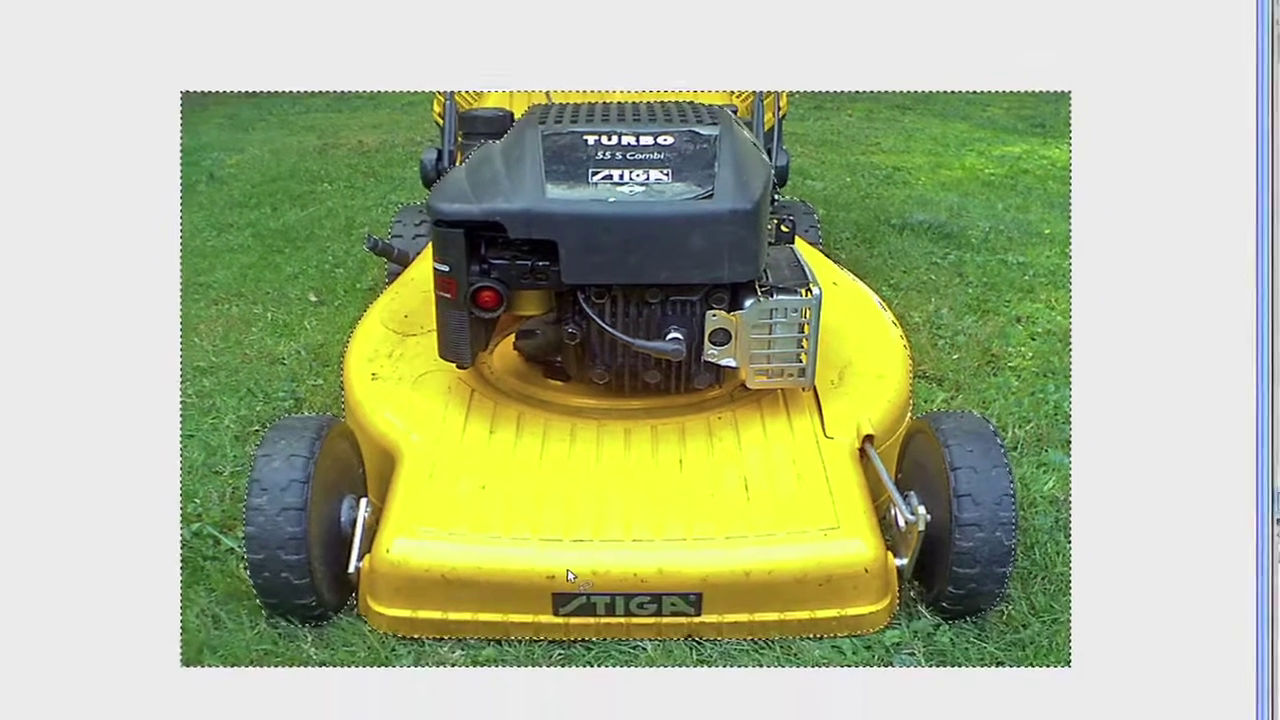
{"action": "key", "text": "Delete"}
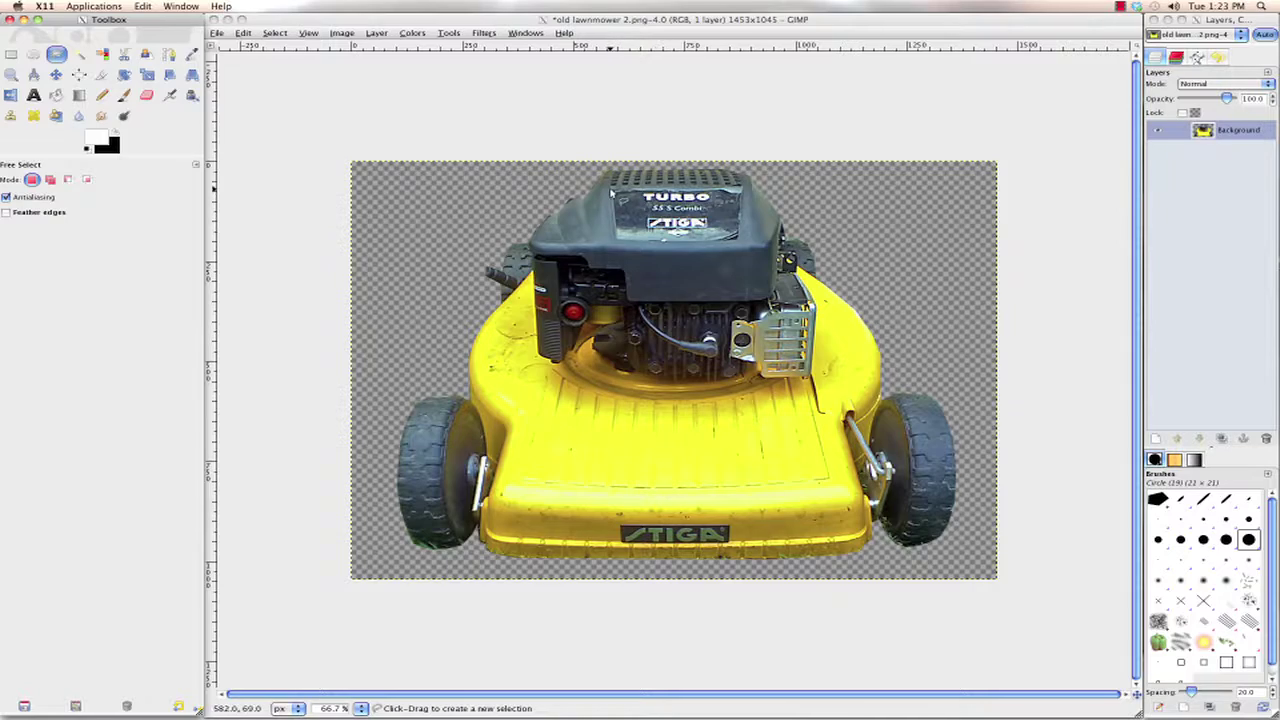
Start a freehand selection around the TURBO label plate on the engine cover.
{"action": "left_click", "coordinate": [609, 191]}
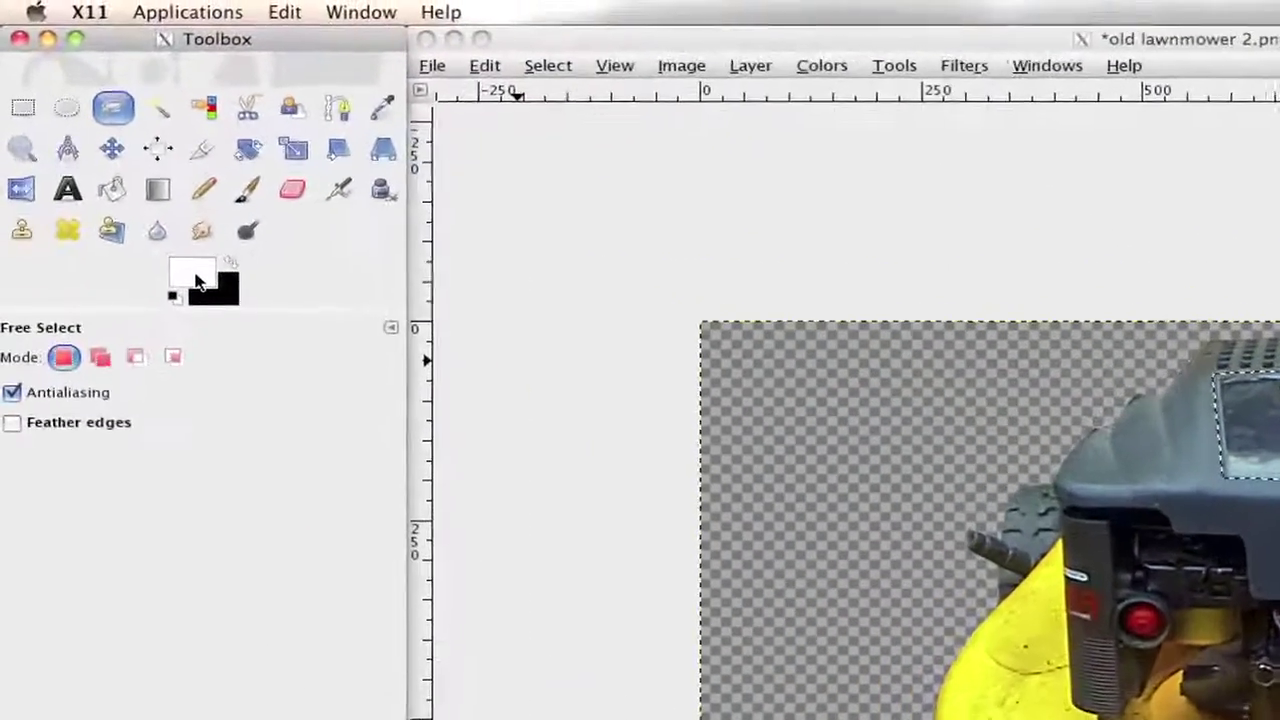
Sample the engine cover's grey-blue 48616b as foreground colour and fill the label with it.
{"action": "left_click", "coordinate": [100, 128]}
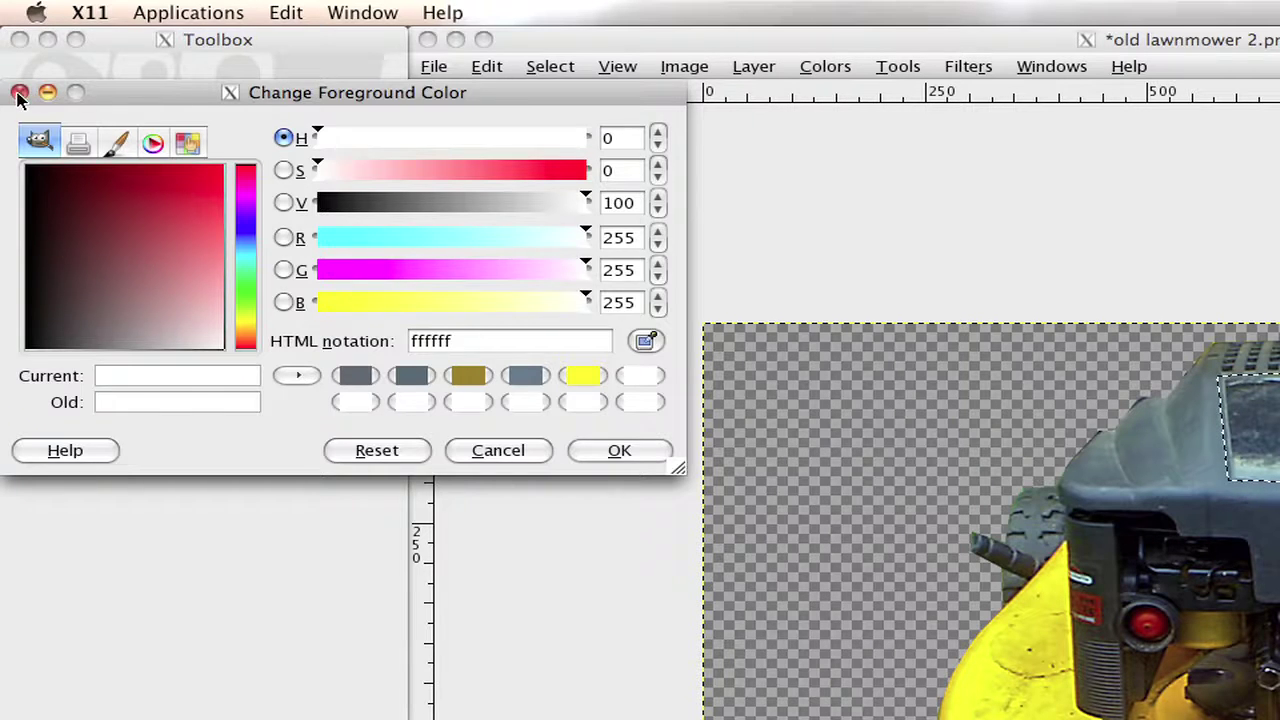
{"action": "left_click", "coordinate": [18, 93]}
{"action": "left_click", "coordinate": [193, 278]}
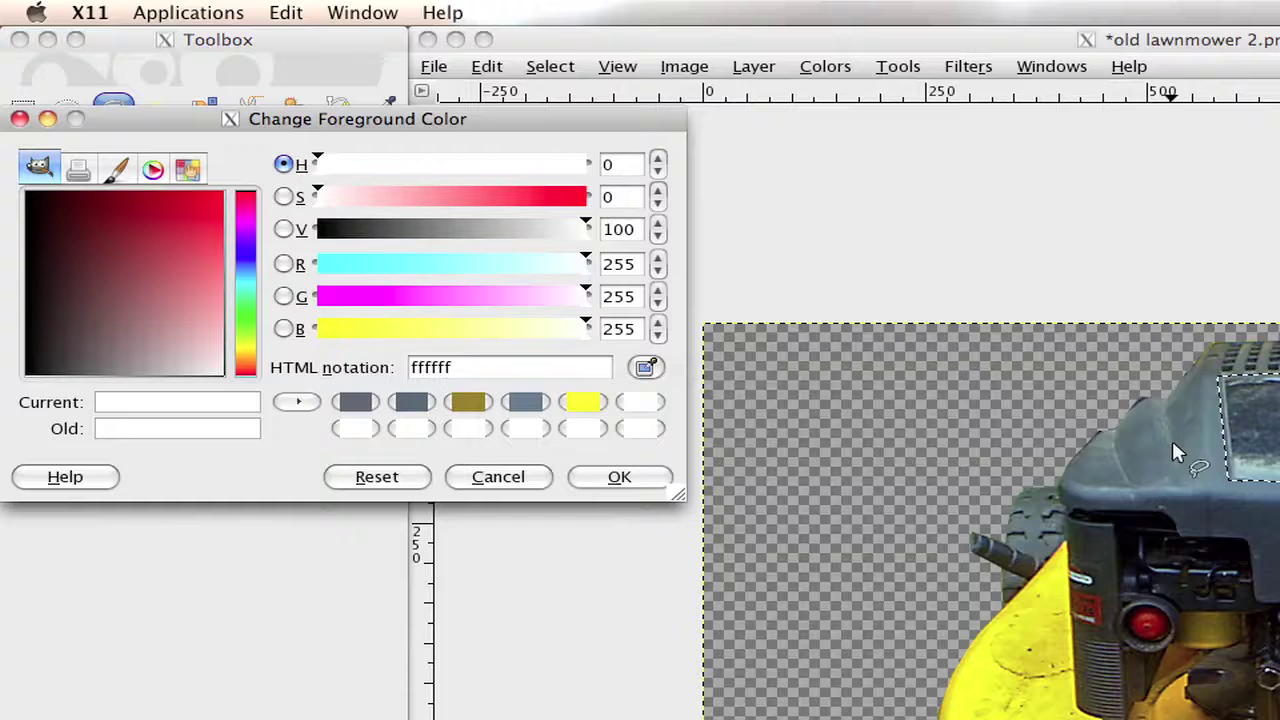
{"action": "left_click", "coordinate": [645, 370]}
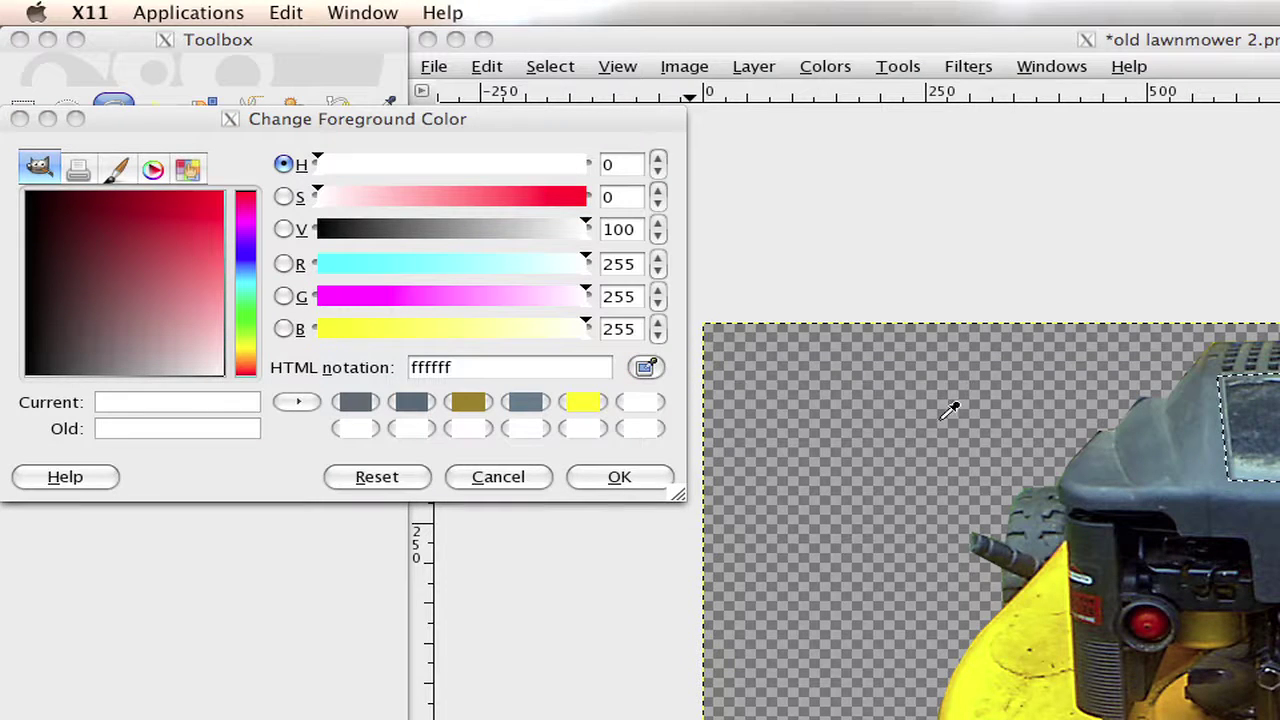
{"action": "left_click", "coordinate": [1194, 426]}
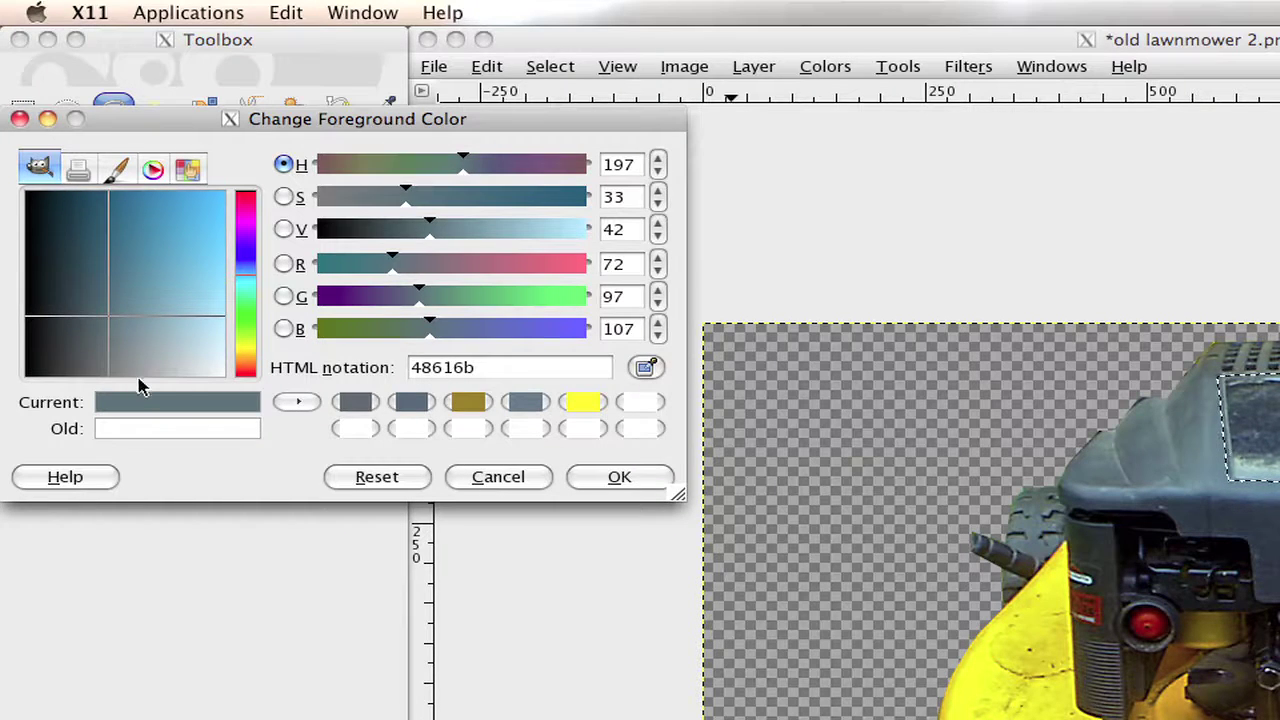
{"action": "left_click", "coordinate": [642, 482]}
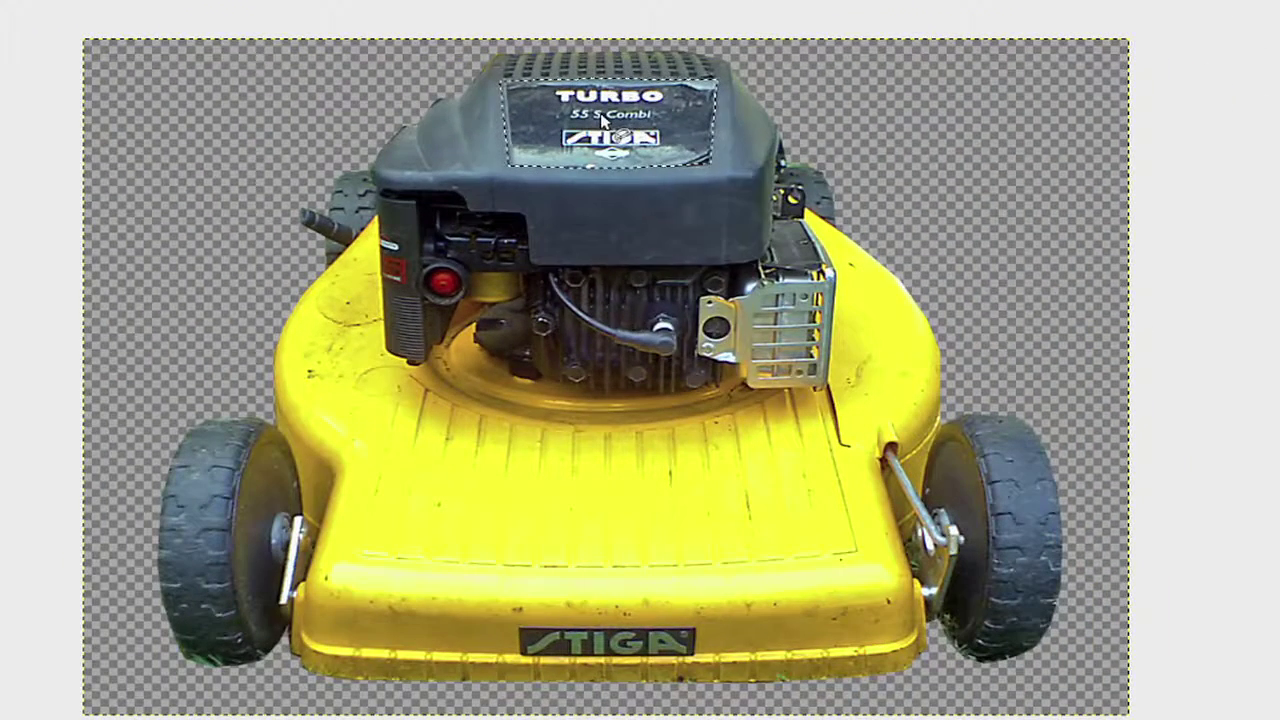
{"action": "right_click", "coordinate": [603, 120]}
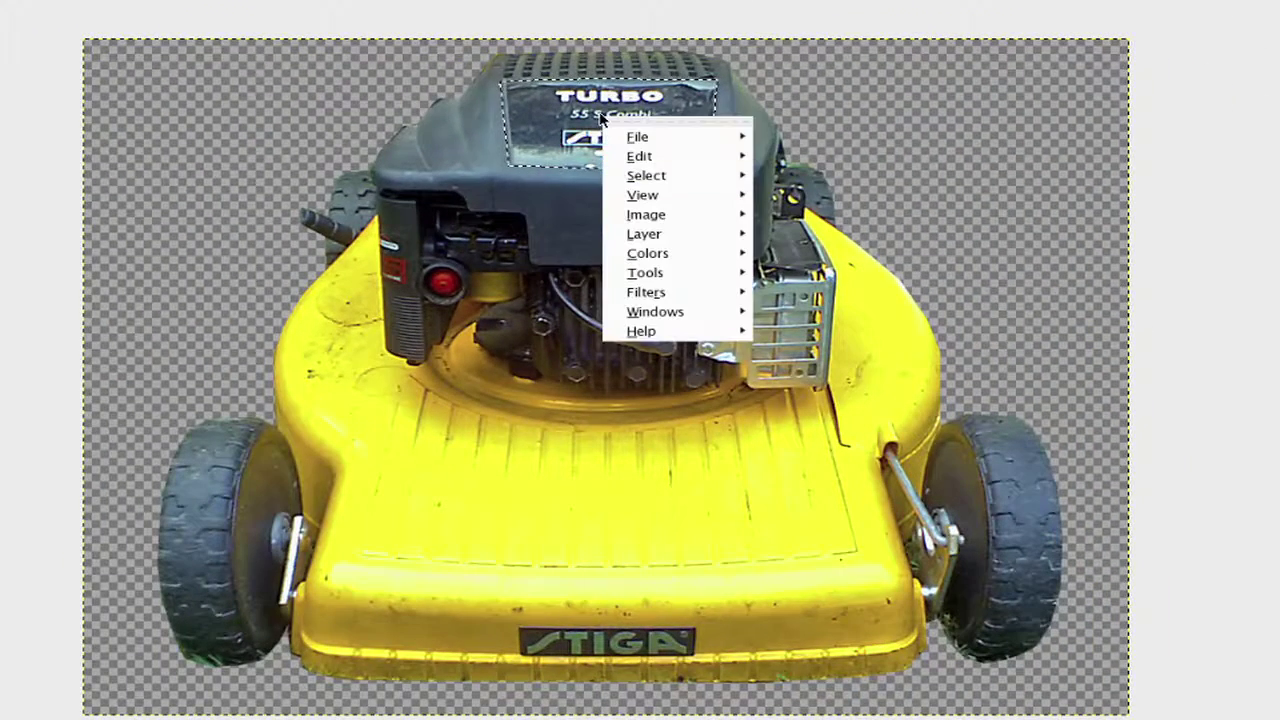
{"action": "mouse_move", "coordinate": [690, 156]}
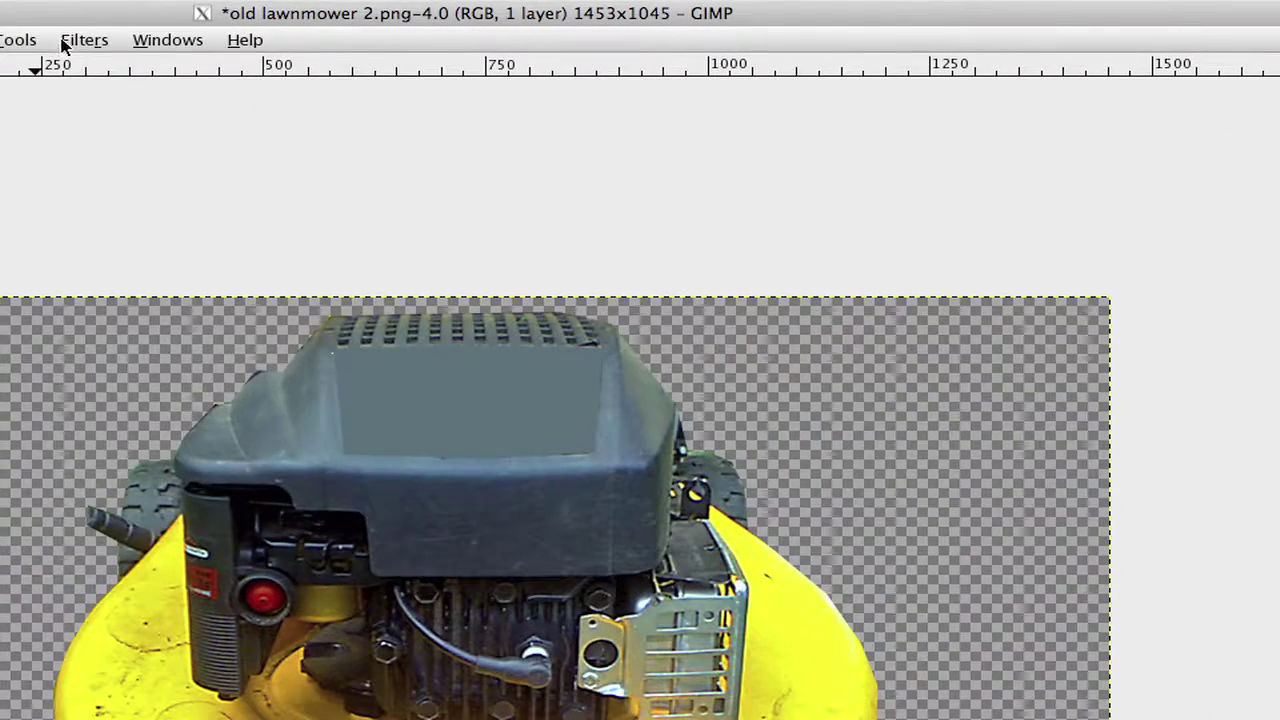
Apply a Drop Shadow filter to the lawnmower with opacity around 80.
{"action": "left_click", "coordinate": [80, 42]}
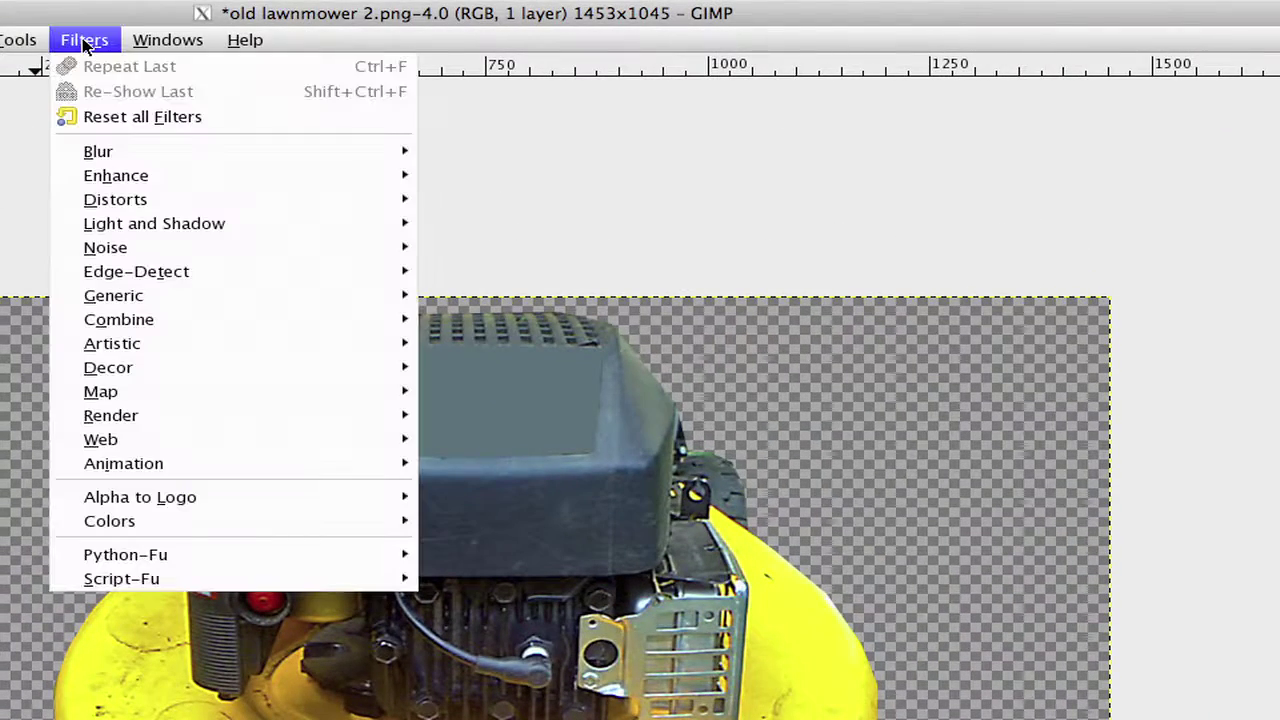
{"action": "mouse_move", "coordinate": [155, 232]}
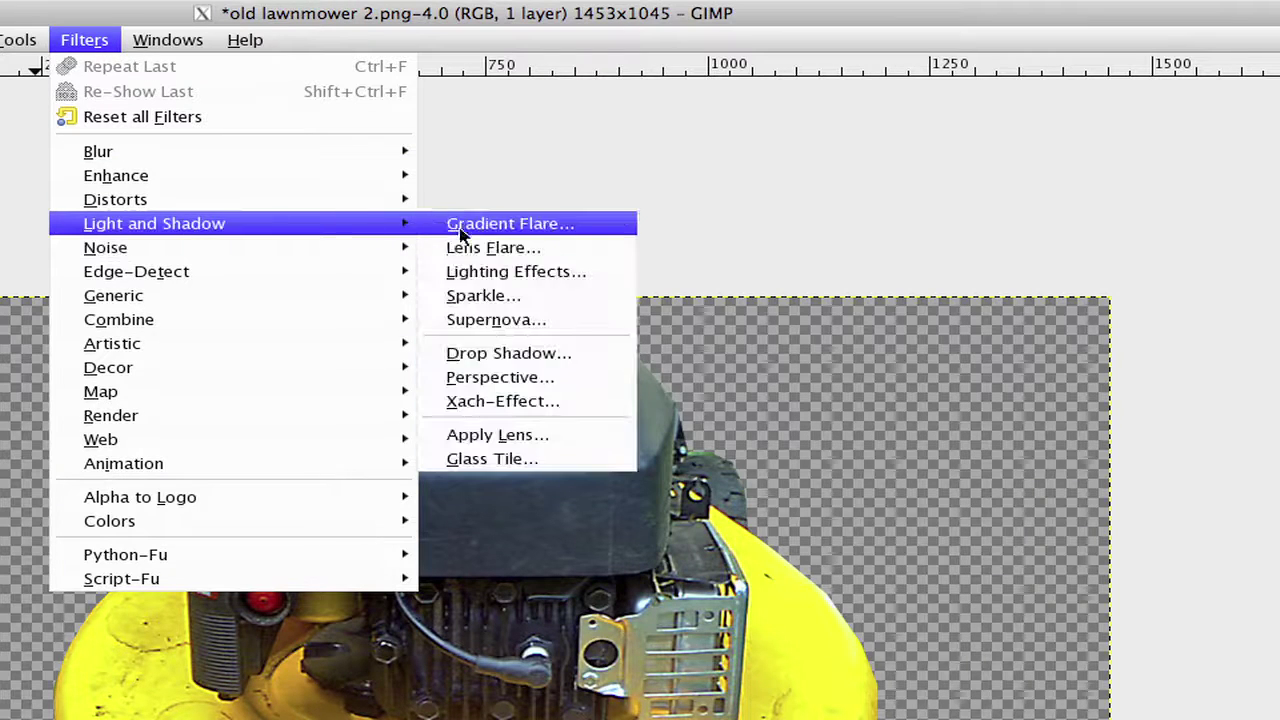
{"action": "left_click", "coordinate": [510, 354]}
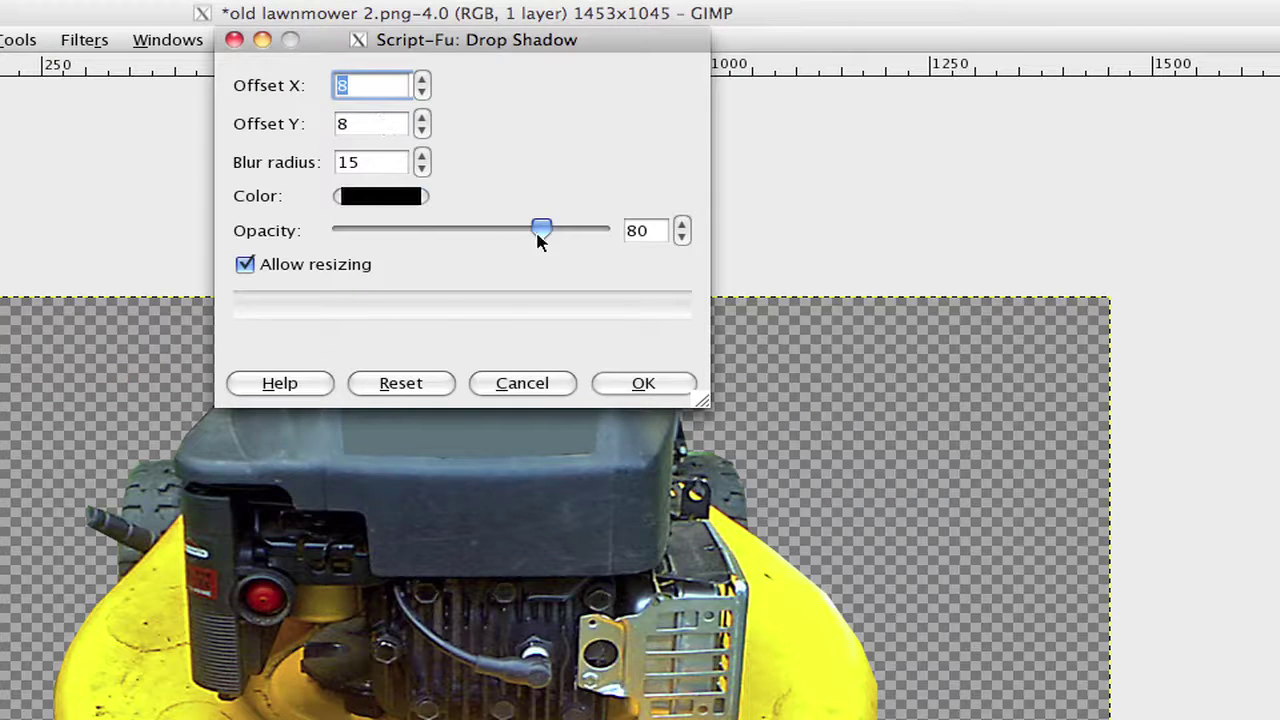
{"action": "mouse_move", "coordinate": [543, 230]}
{"action": "left_mouse_down"}
{"action": "mouse_move", "coordinate": [477, 234]}
{"action": "mouse_move", "coordinate": [546, 232]}
{"action": "left_mouse_up"}
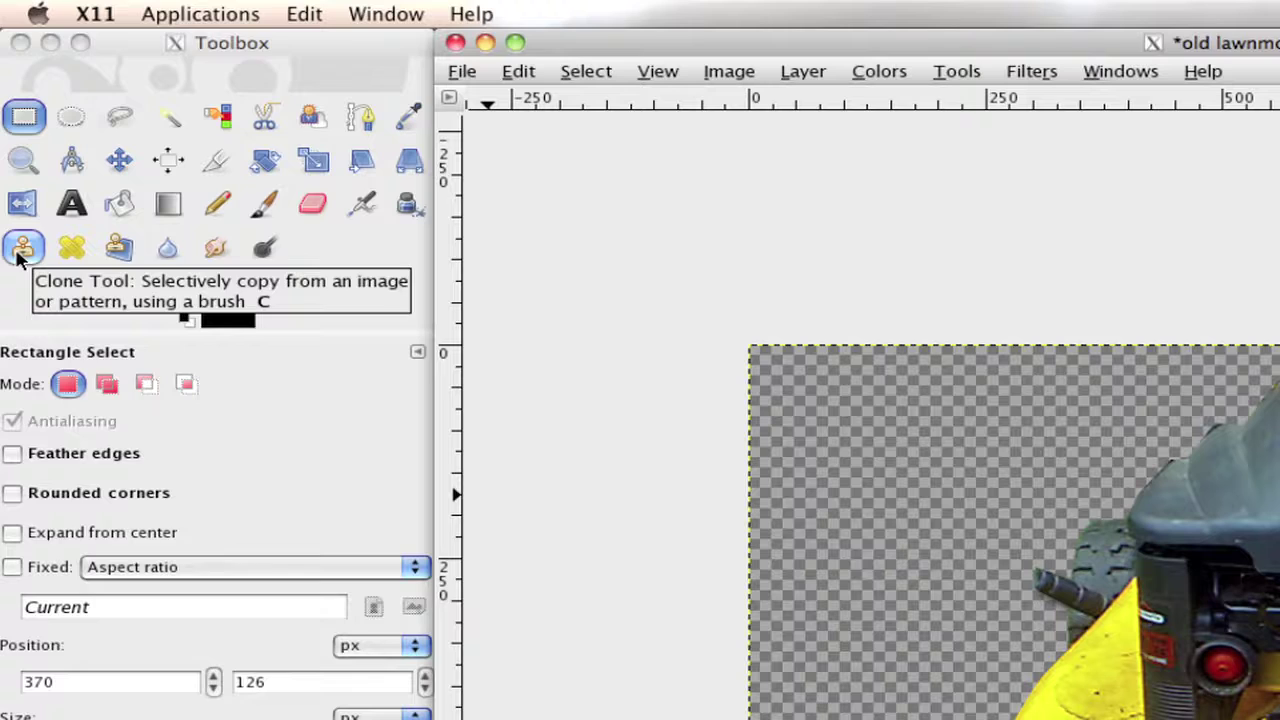
Pick the Clone tool and set a clean yellow deck area as the clone source.
{"action": "left_click", "coordinate": [22, 250]}
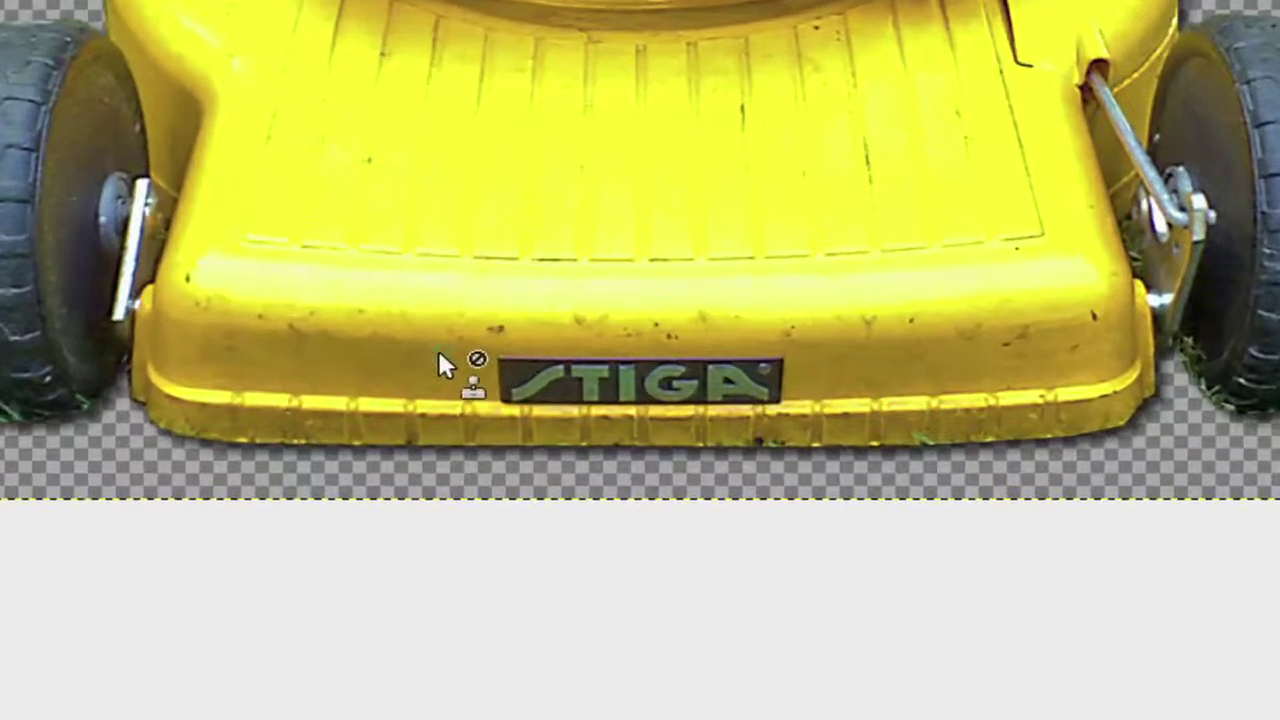
{"action": "key", "text": "ctrl"}
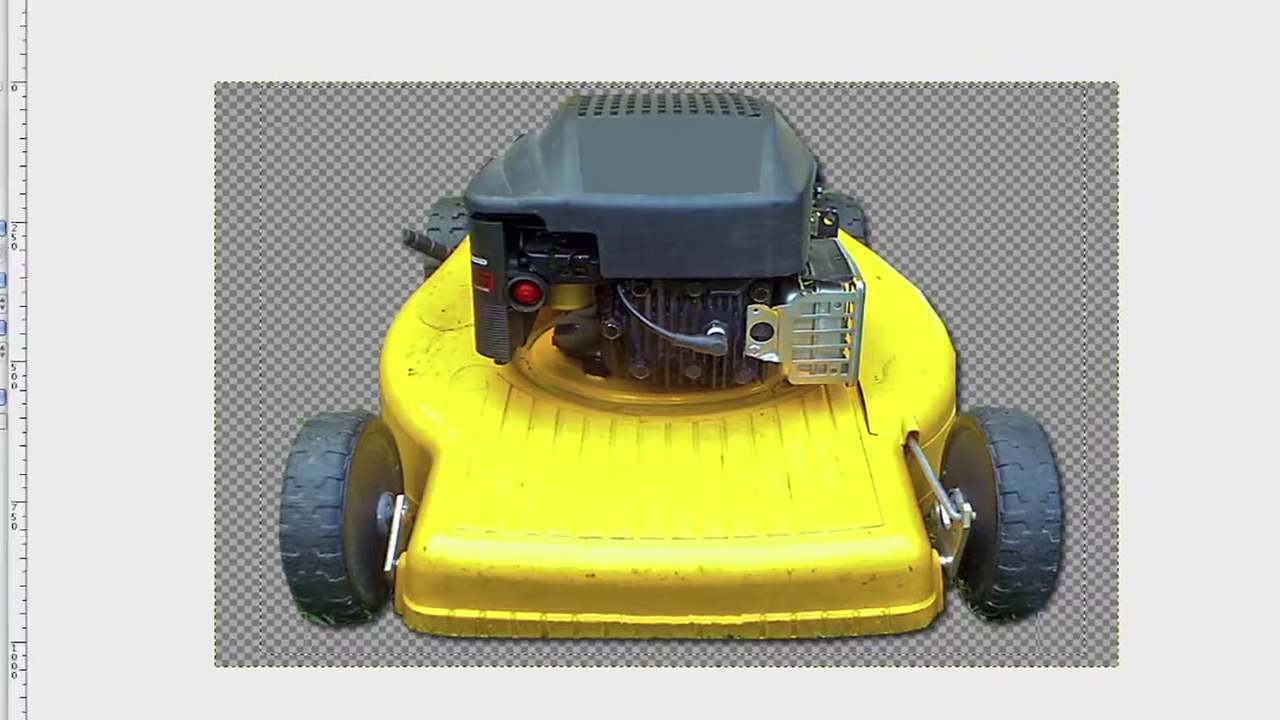
Crop the image to the selection, leaving 1326×1016 pixels around the mower and shadow.
{"action": "left_click", "coordinate": [429, 41]}
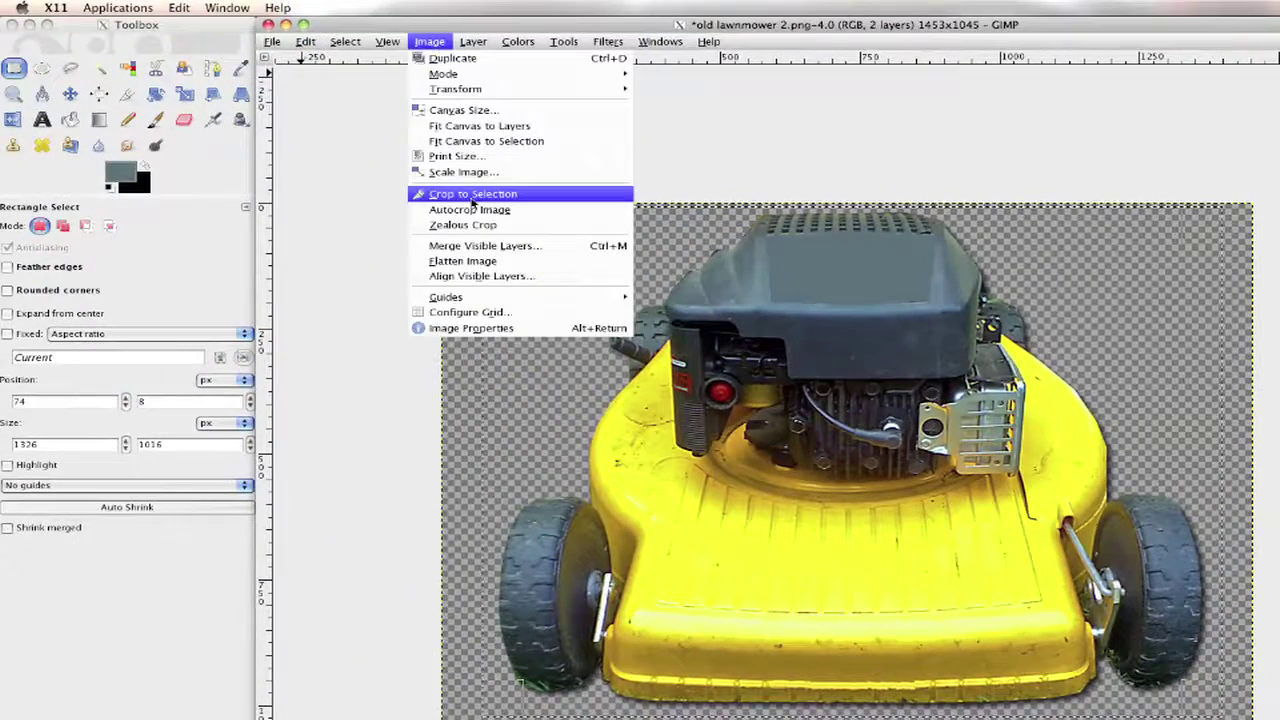
{"action": "left_click", "coordinate": [472, 200]}
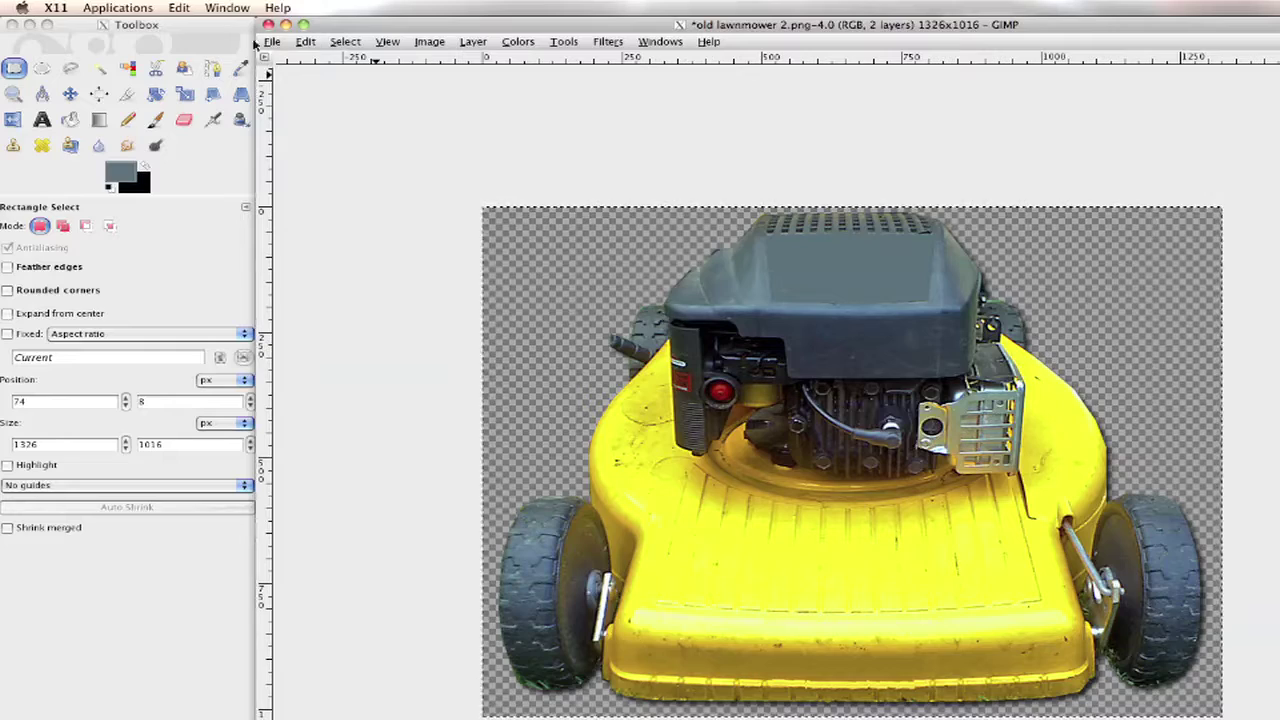
{"action": "left_click", "coordinate": [272, 42]}
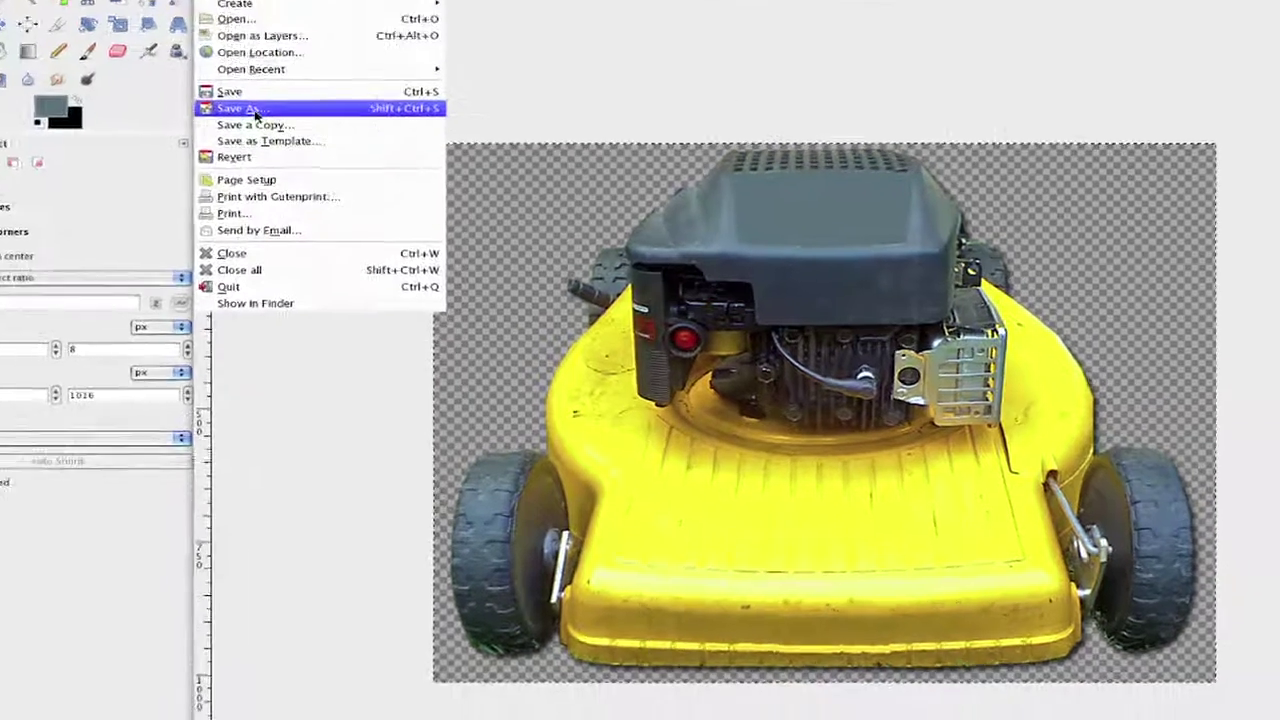
Start Save As and choose PNG image as the file type.
{"action": "left_click", "coordinate": [300, 173]}
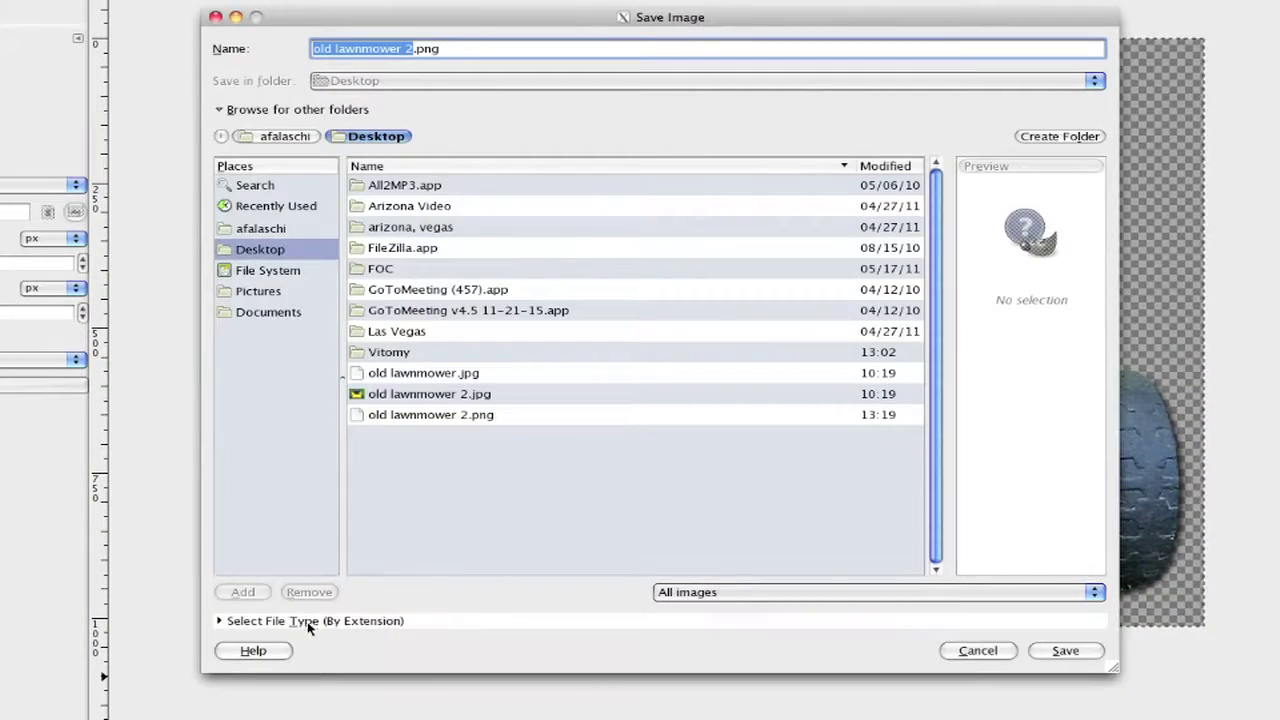
{"action": "left_click", "coordinate": [255, 622]}
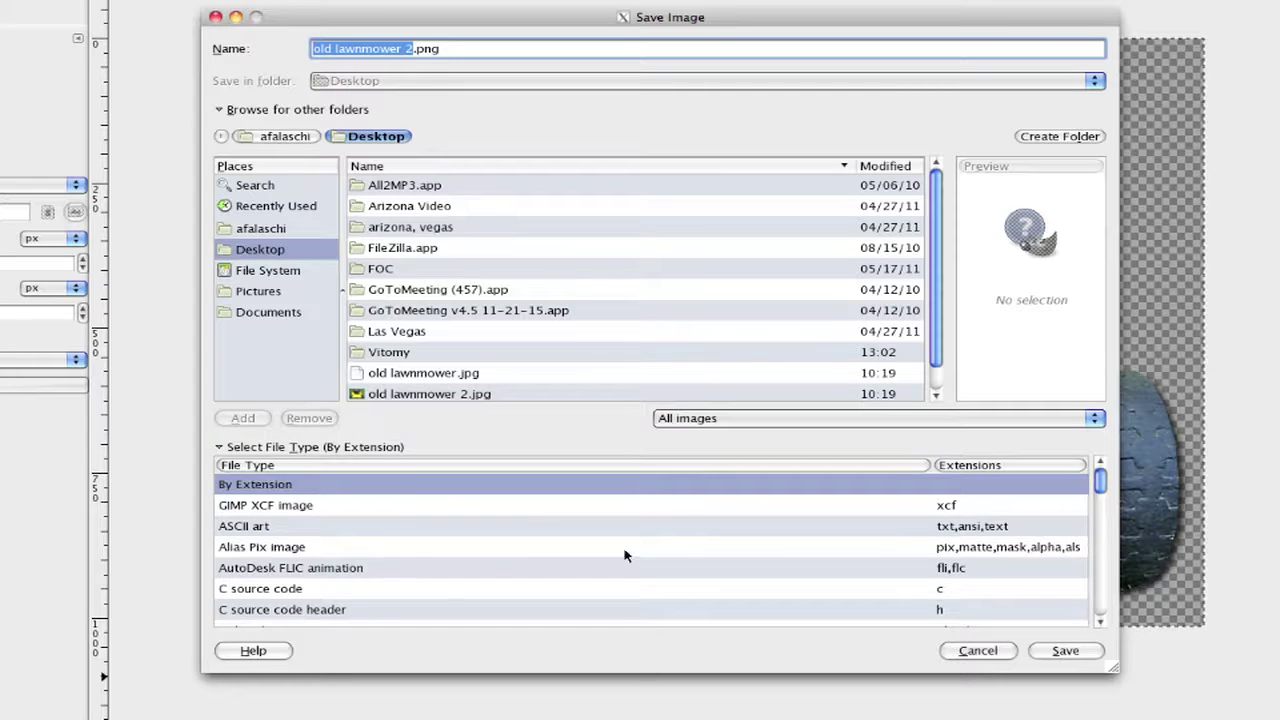
{"action": "scroll", "coordinate": [624, 555], "scroll_direction": "down", "scroll_amount": 12}
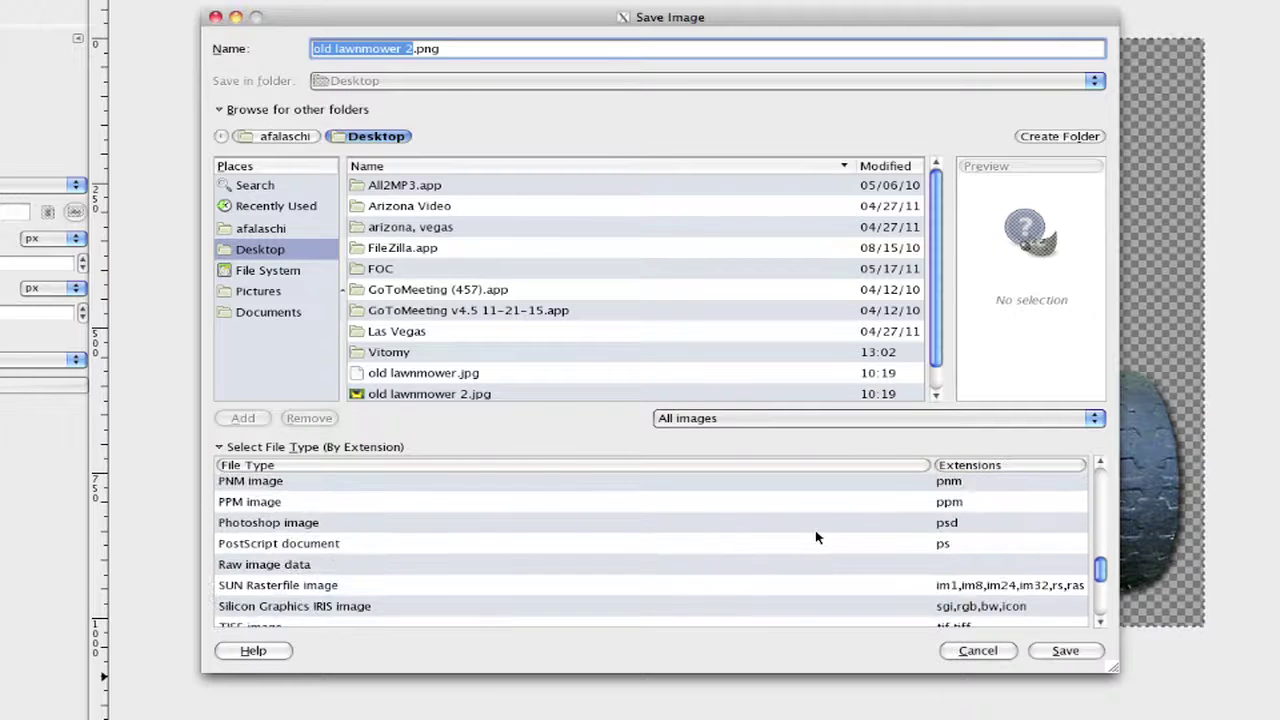
{"action": "scroll", "coordinate": [874, 515], "scroll_direction": "up", "scroll_amount": 1}
{"action": "left_click", "coordinate": [953, 490]}
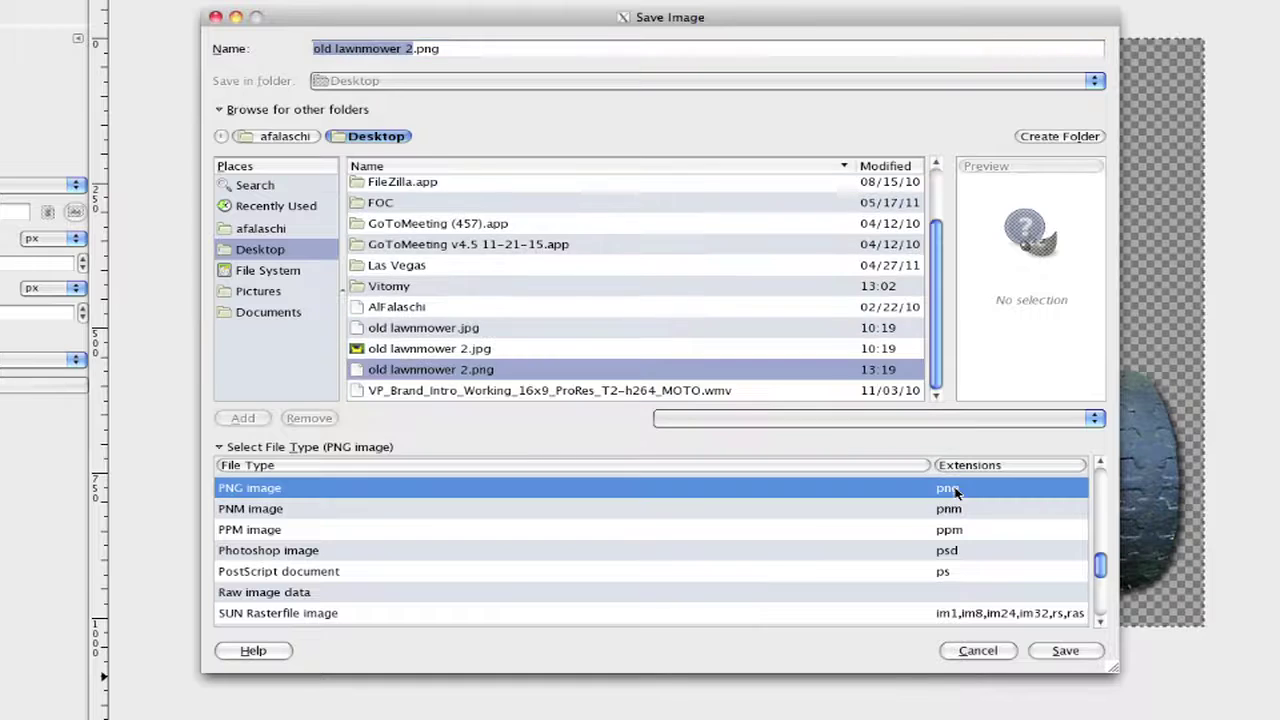
Save as old lawnmower 3.png on the Desktop, merging visible layers on export.
{"action": "left_click", "coordinate": [1044, 658]}
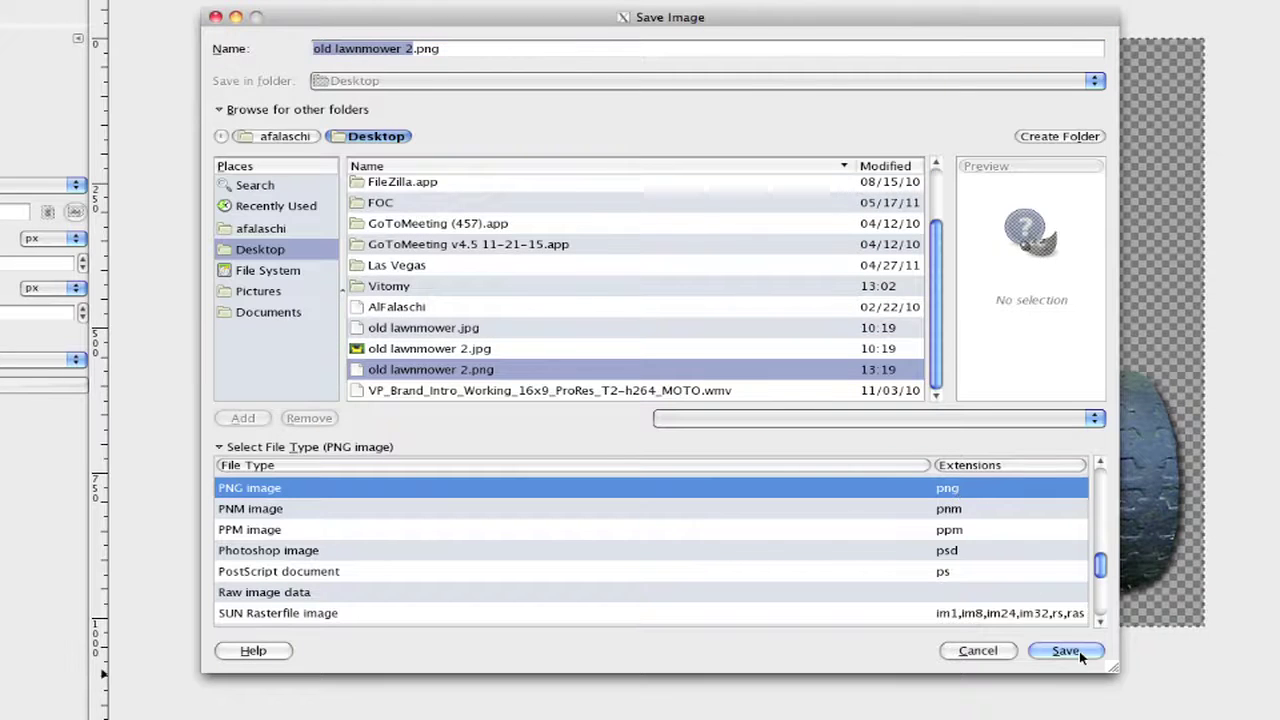
{"action": "left_click", "coordinate": [404, 49]}
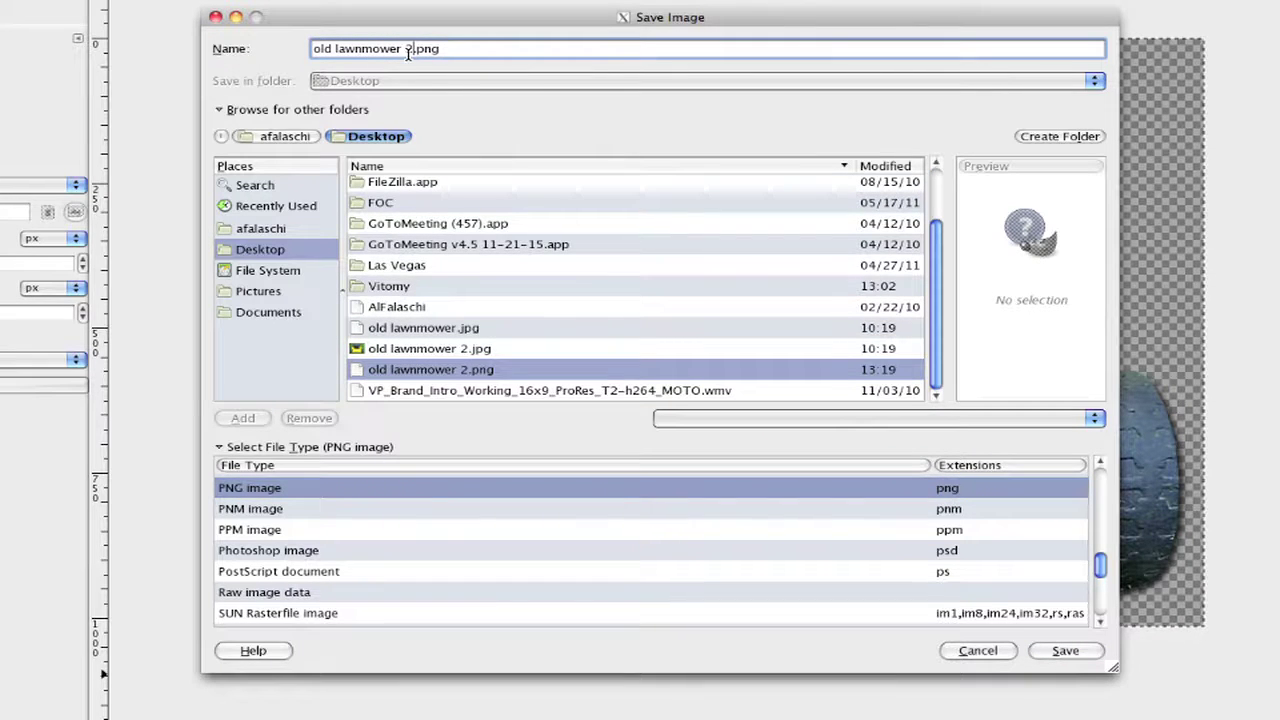
{"action": "key", "text": "BackSpace"}
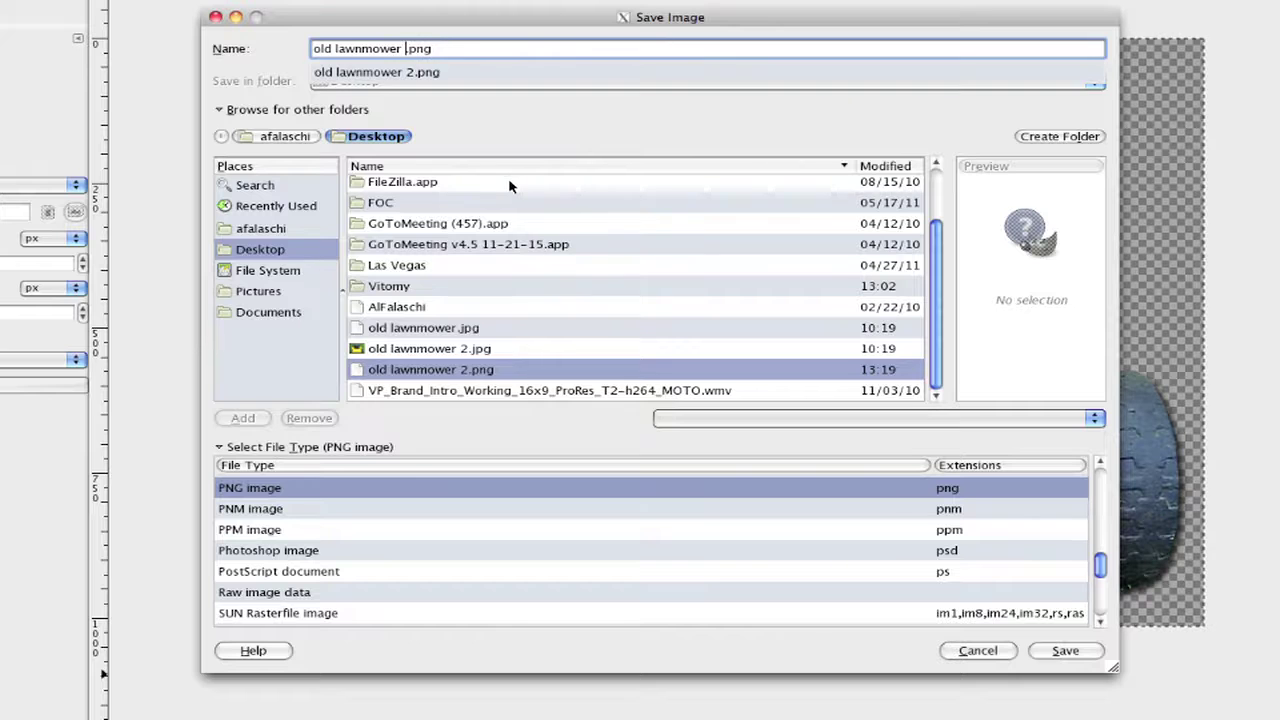
{"action": "type", "text": "3"}
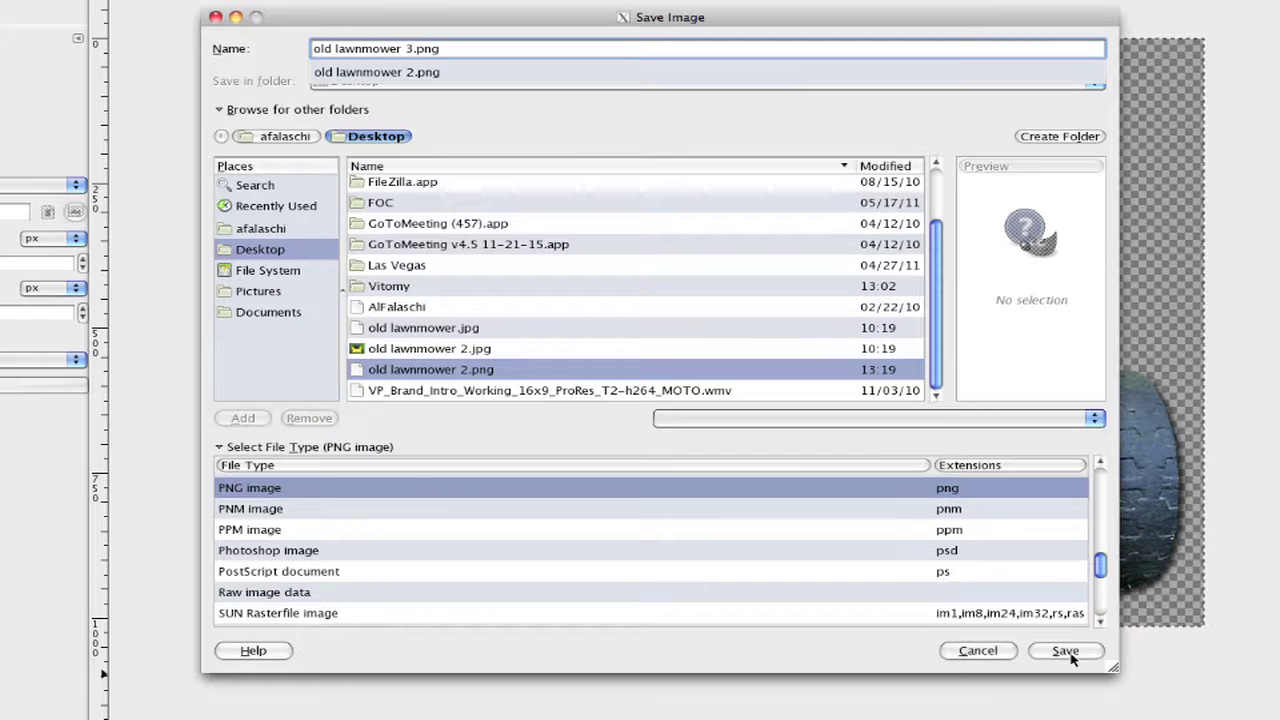
{"action": "left_click", "coordinate": [1064, 651]}
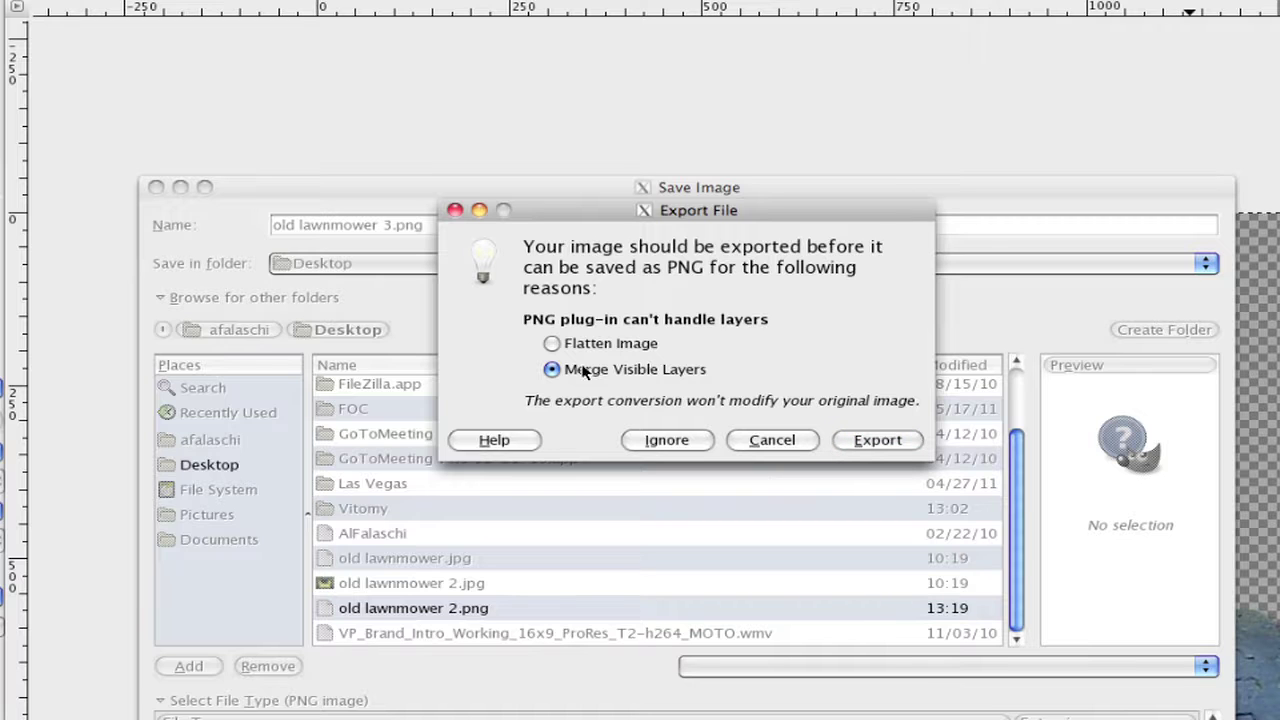
{"action": "left_click", "coordinate": [877, 440]}
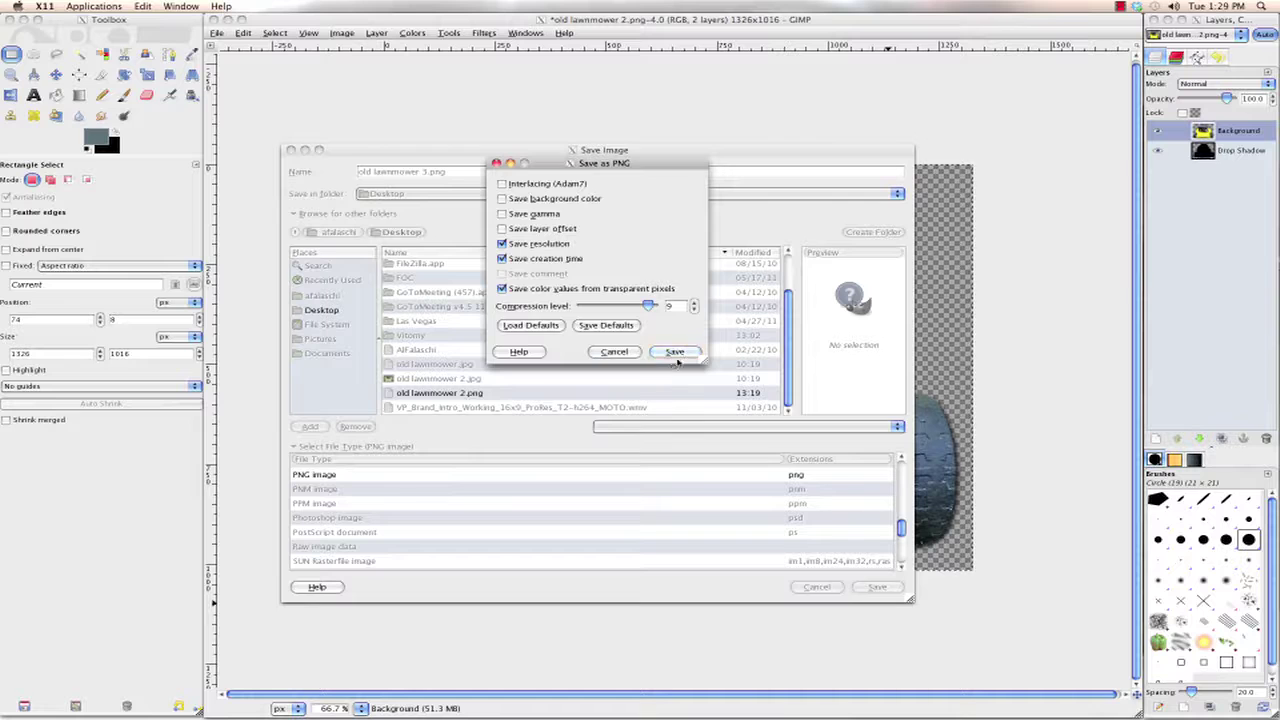
{"action": "left_click", "coordinate": [675, 352]}
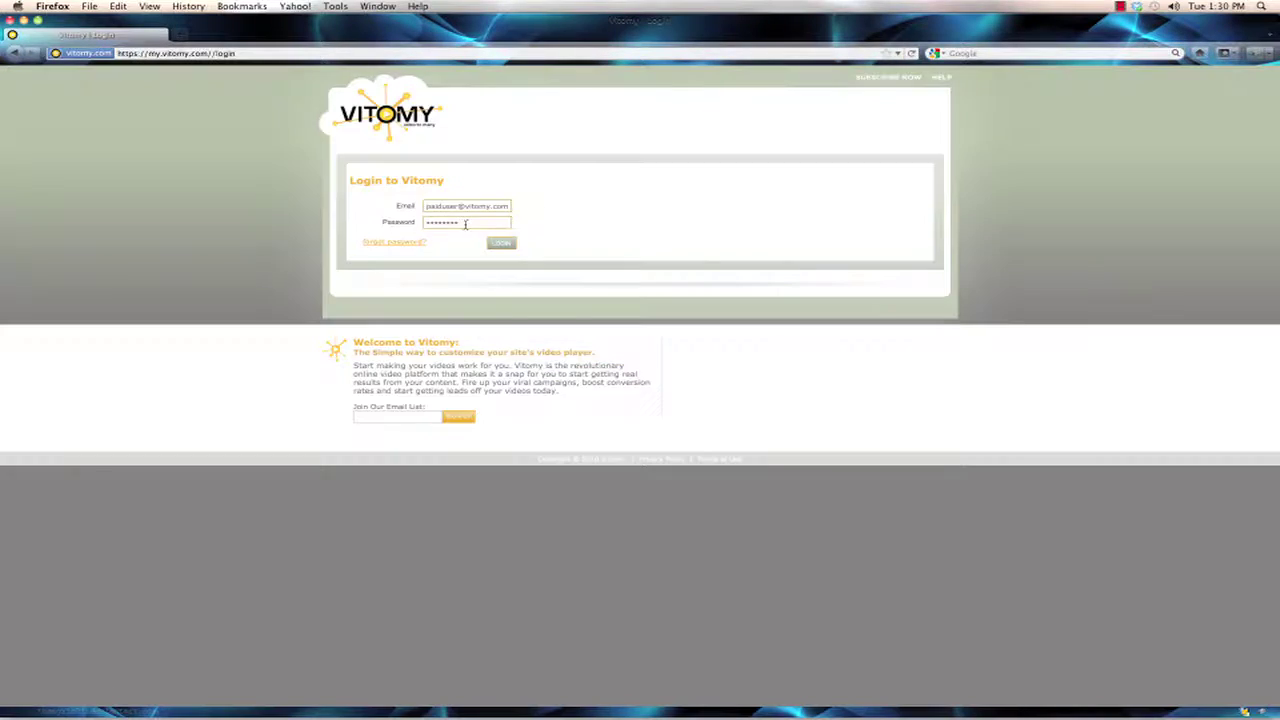
Log in to Vitomy and create a custom Channel player template named 'name'.
{"action": "left_click", "coordinate": [501, 244]}
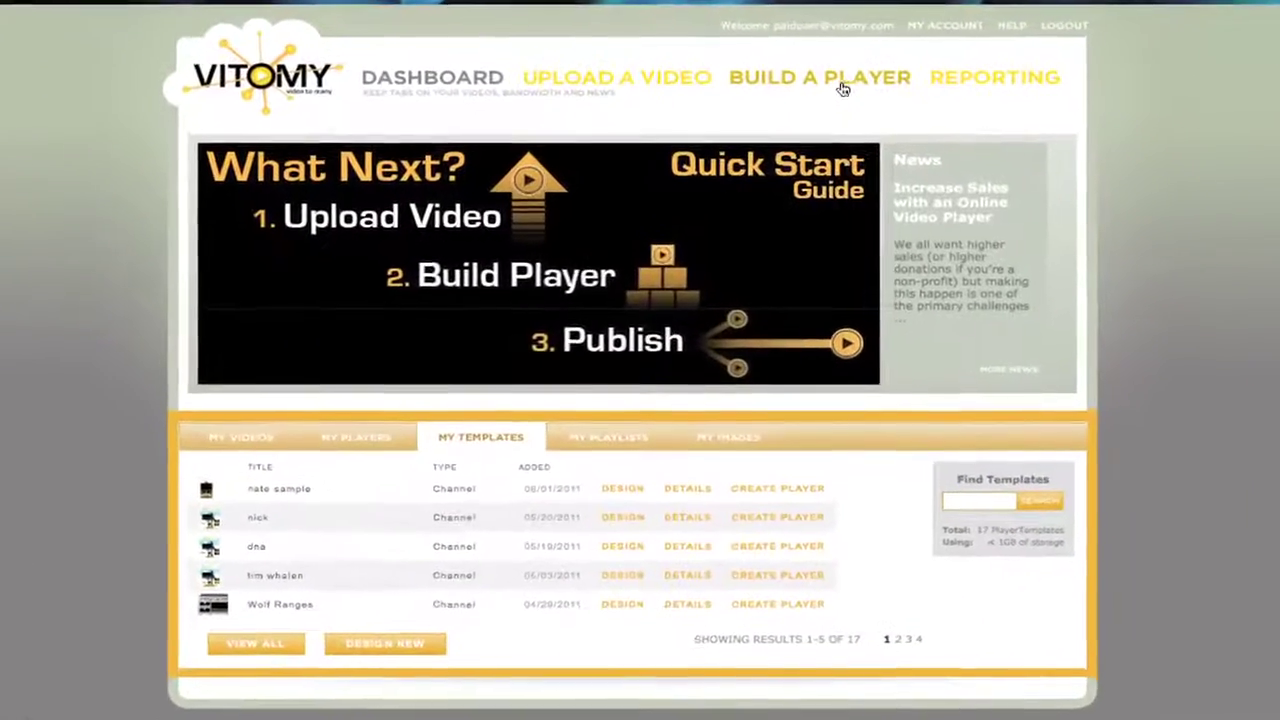
{"action": "left_click", "coordinate": [768, 111]}
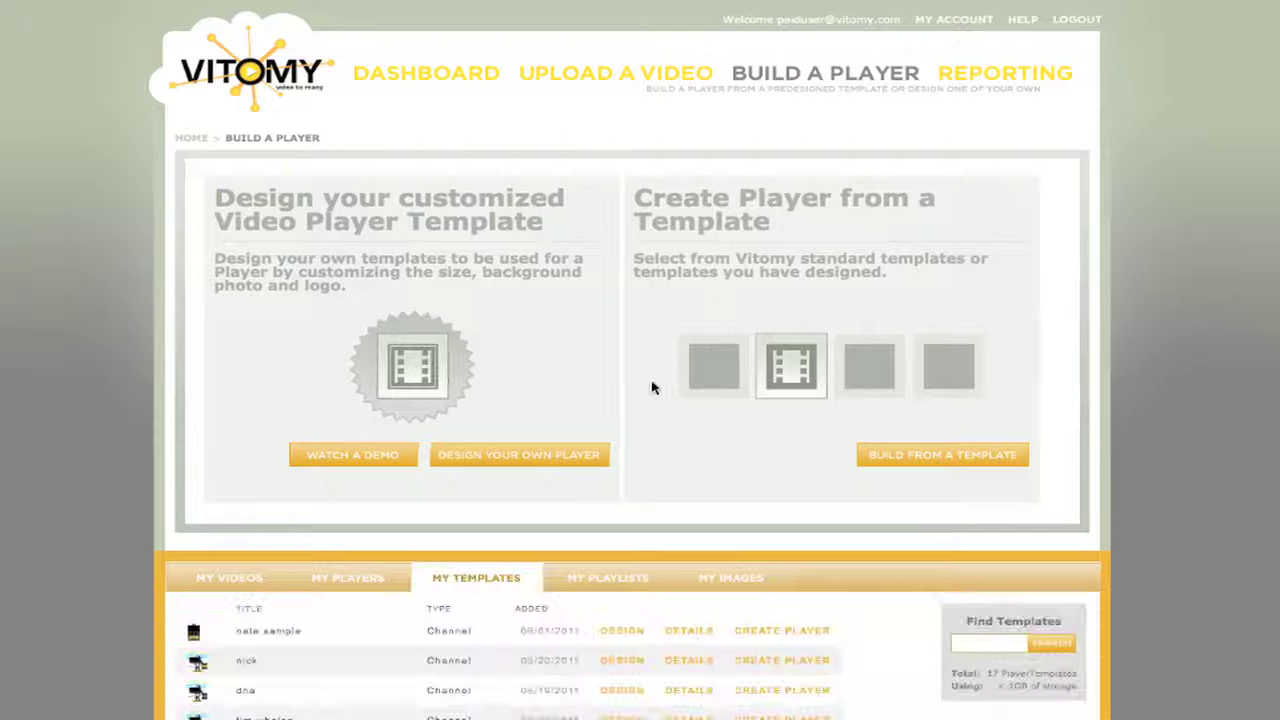
{"action": "left_click", "coordinate": [551, 457]}
{"action": "left_click_drag", "start_coordinate": [631, 222], "coordinate": [505, 229]}
{"action": "type", "text": "name"}
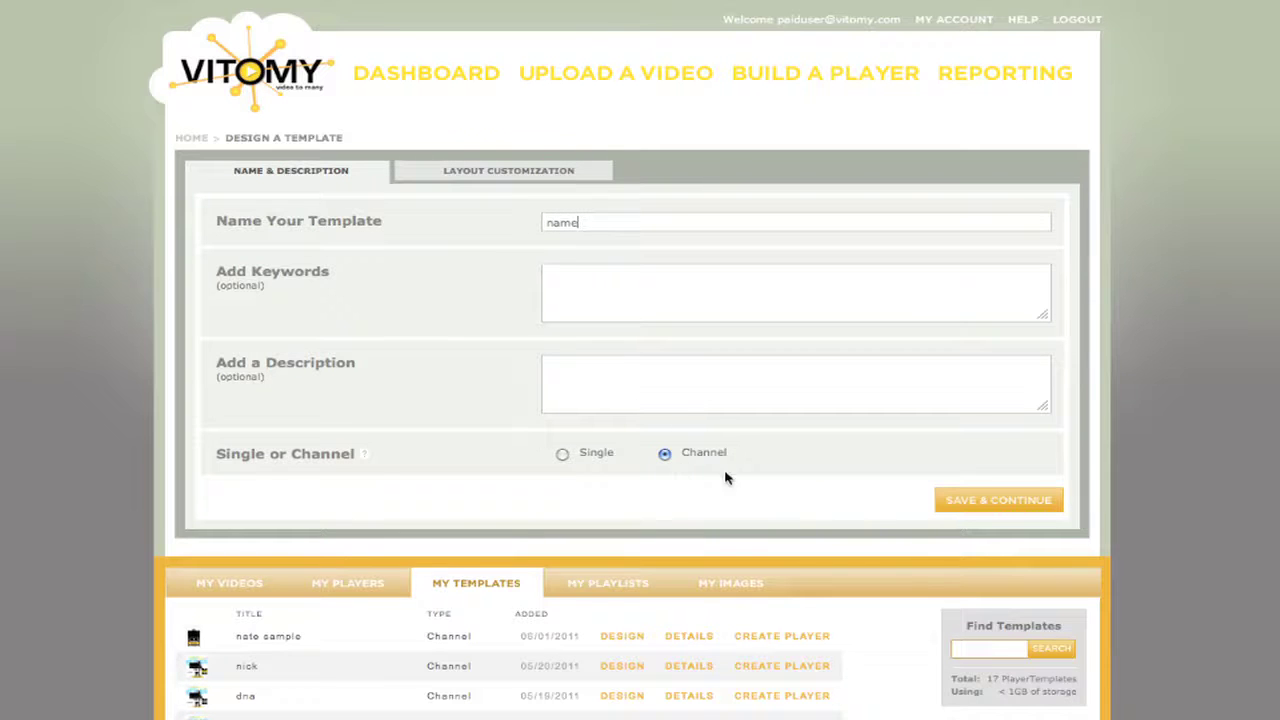
{"action": "left_click", "coordinate": [1034, 505]}
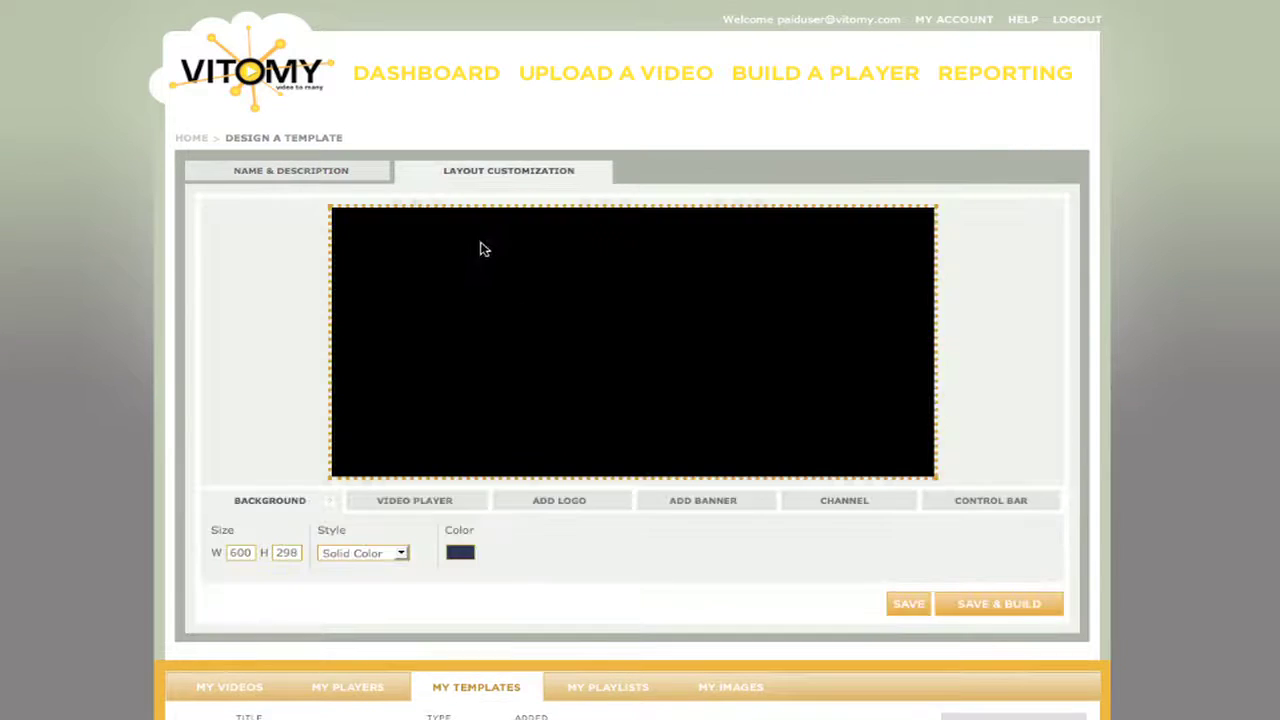
Set the background style to Image and upload old lawnmower 3.png from the Desktop.
{"action": "left_click", "coordinate": [372, 556]}
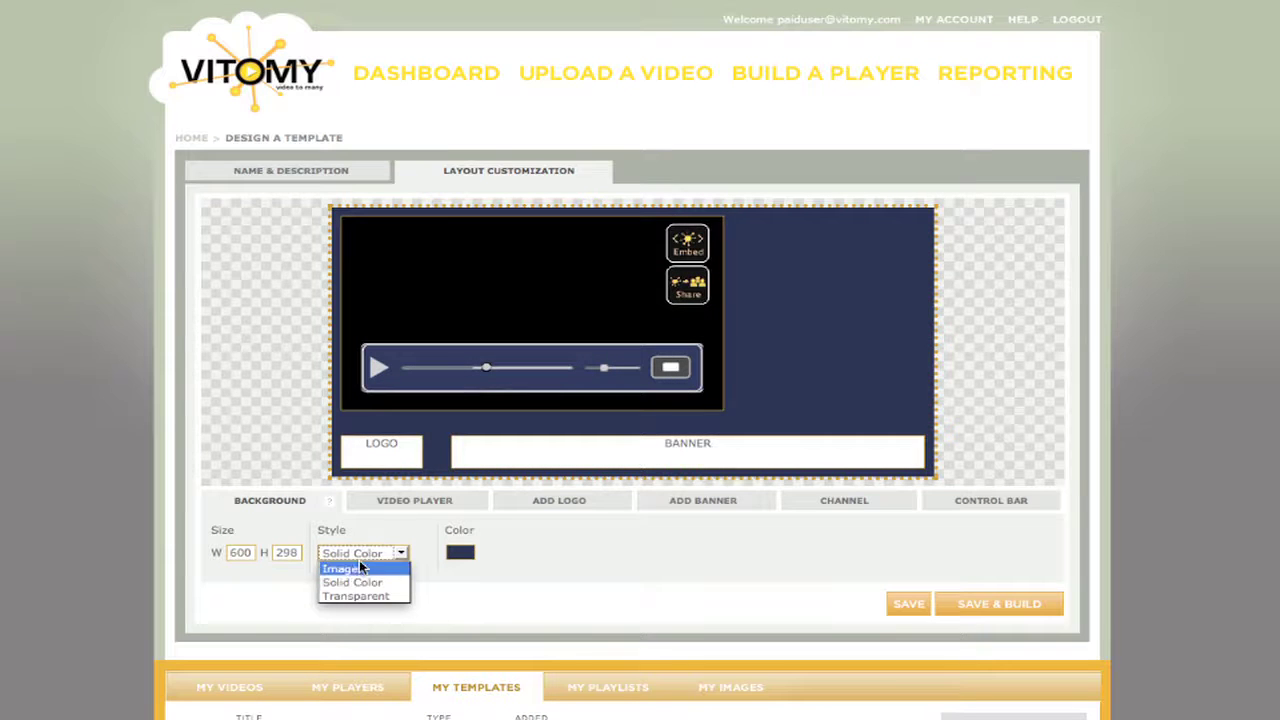
{"action": "left_click", "coordinate": [359, 567]}
{"action": "left_click", "coordinate": [574, 554]}
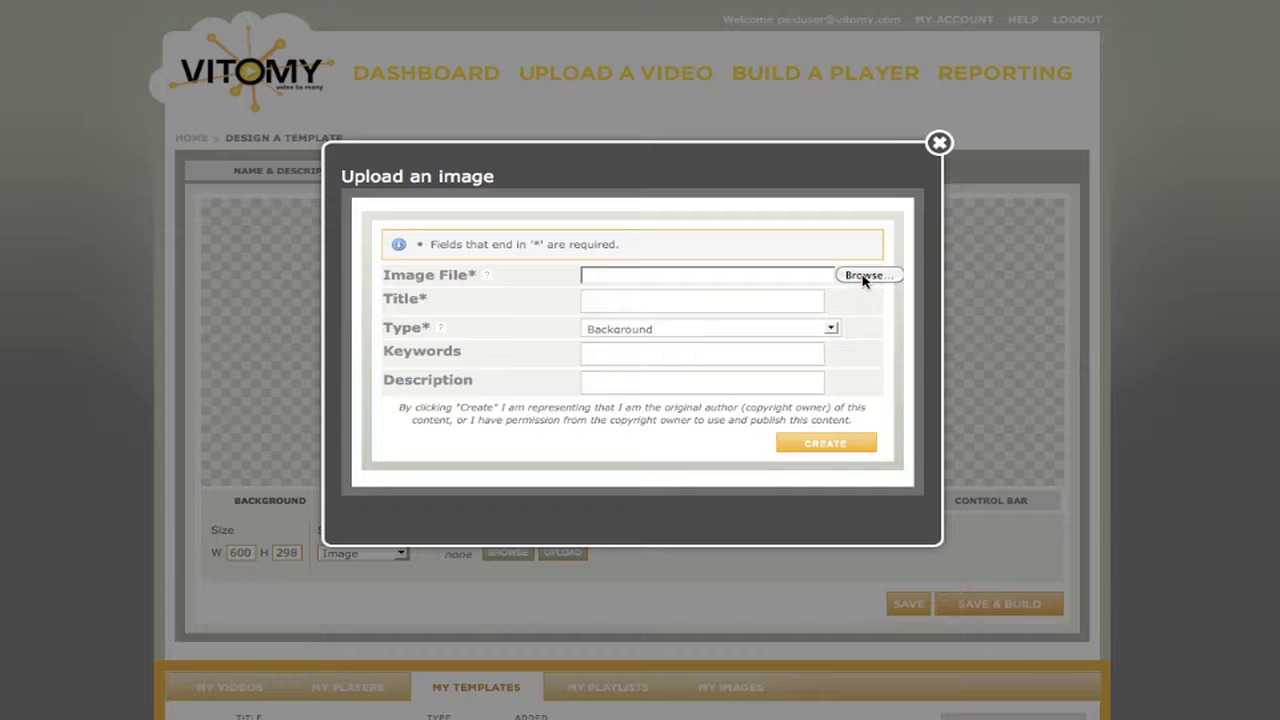
{"action": "left_click", "coordinate": [864, 276]}
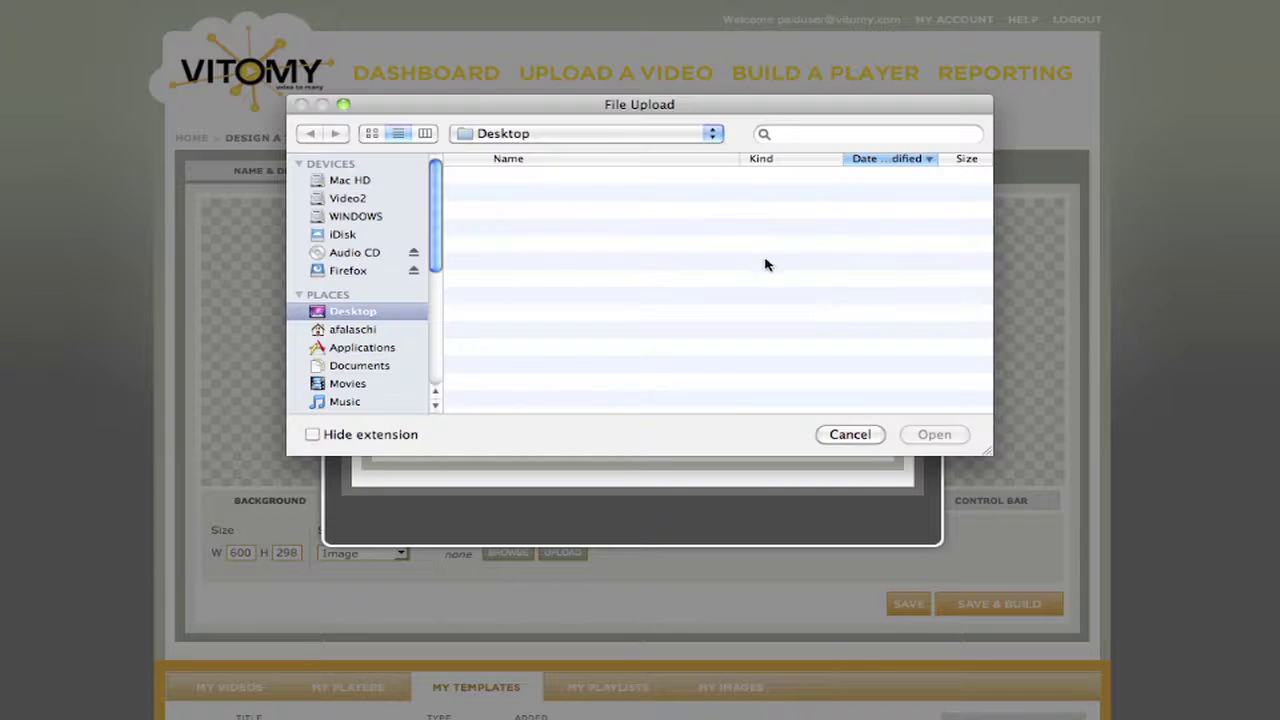
{"action": "left_click", "coordinate": [558, 178]}
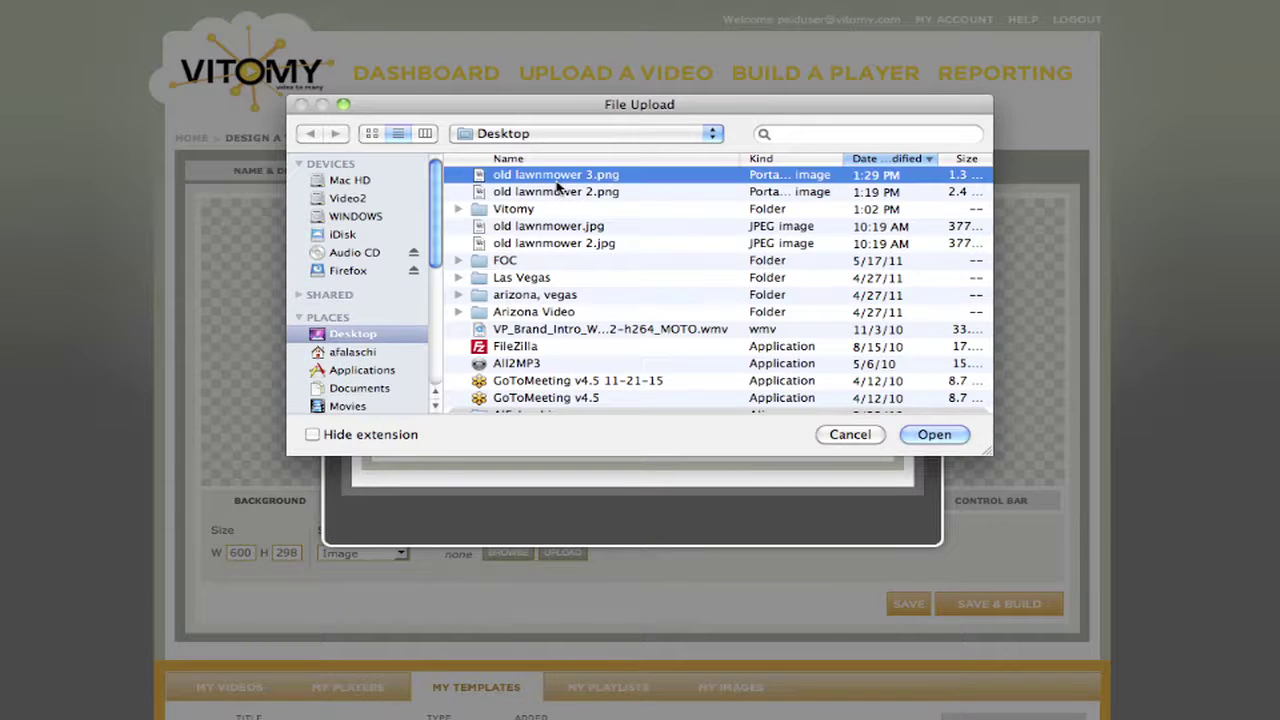
{"action": "double_click", "coordinate": [558, 178]}
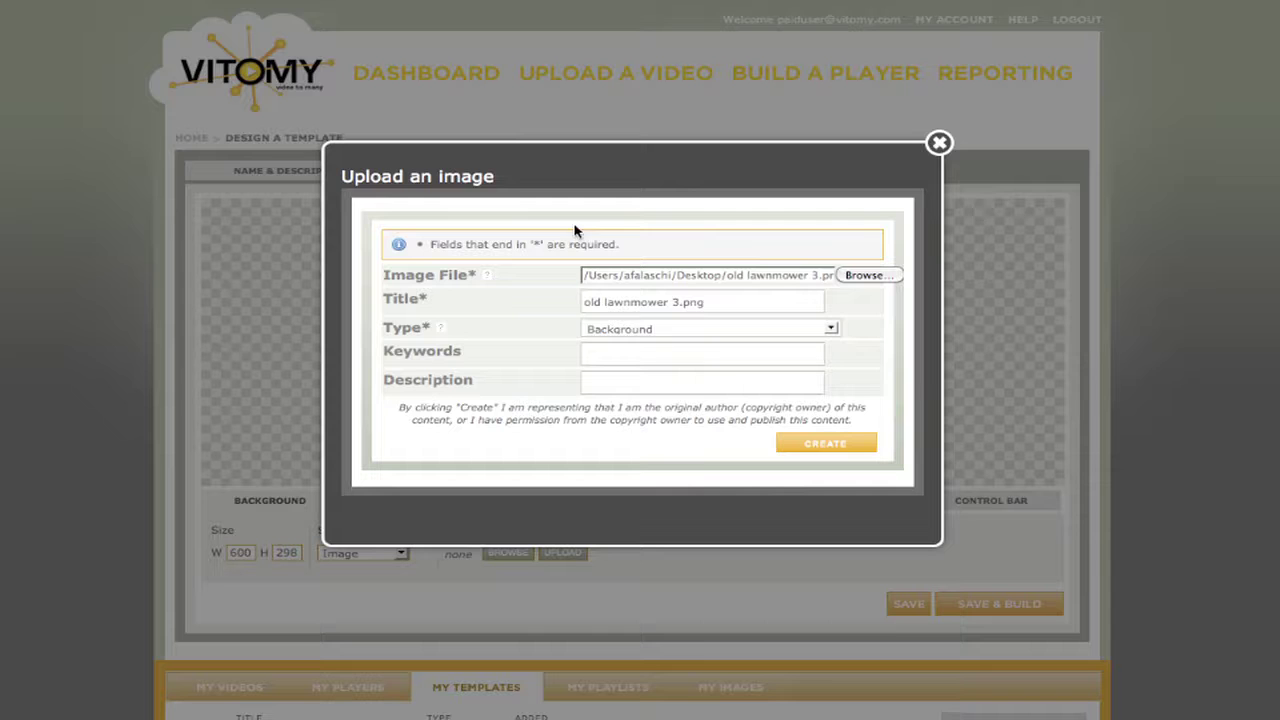
{"action": "left_click", "coordinate": [826, 444]}
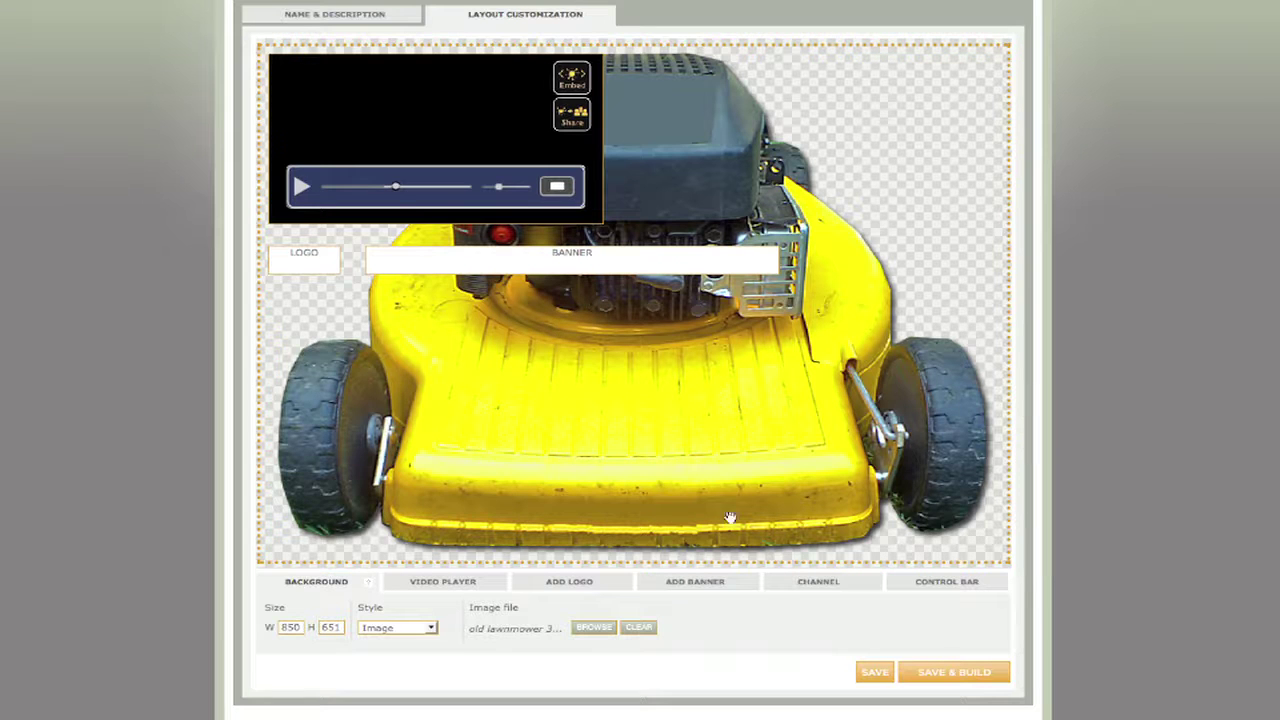
Move the video player onto the mower's front, delete the banner, and move the logo onto the engine.
{"action": "left_click_drag", "start_coordinate": [412, 119], "coordinate": [592, 396]}
{"action": "left_click", "coordinate": [509, 263]}
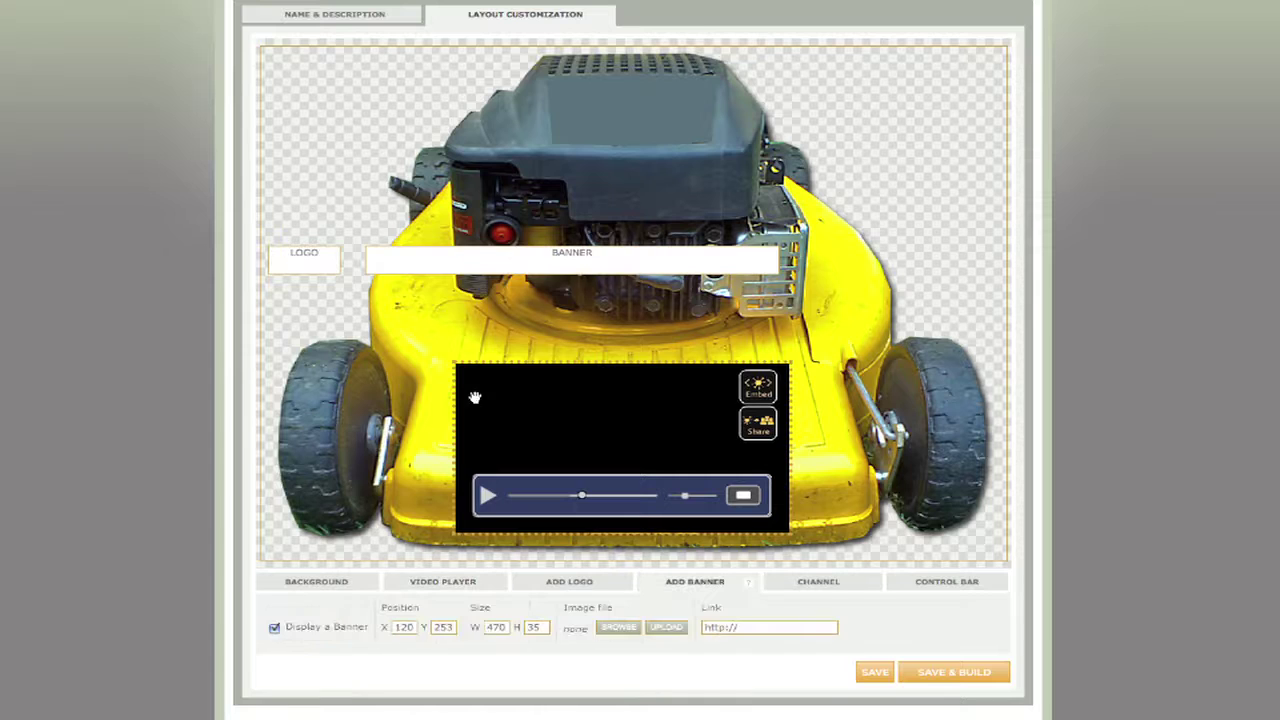
{"action": "left_click", "coordinate": [276, 628]}
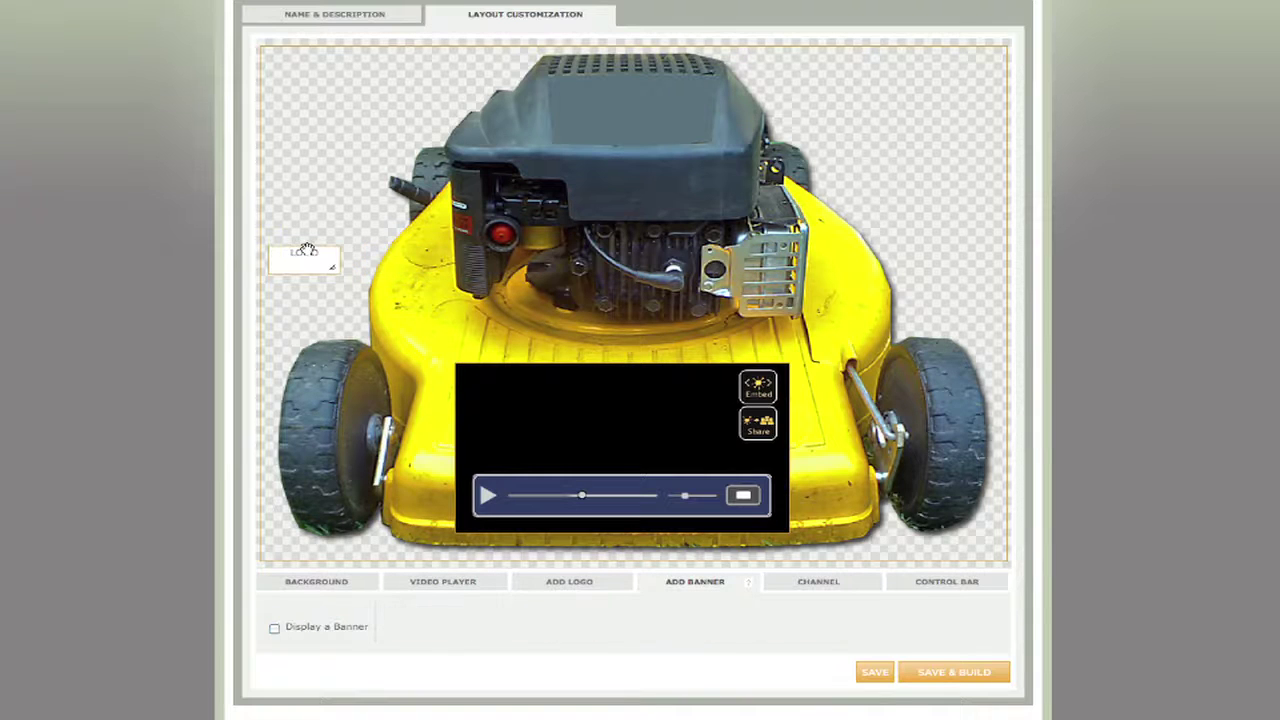
{"action": "left_click_drag", "start_coordinate": [310, 257], "coordinate": [643, 122]}
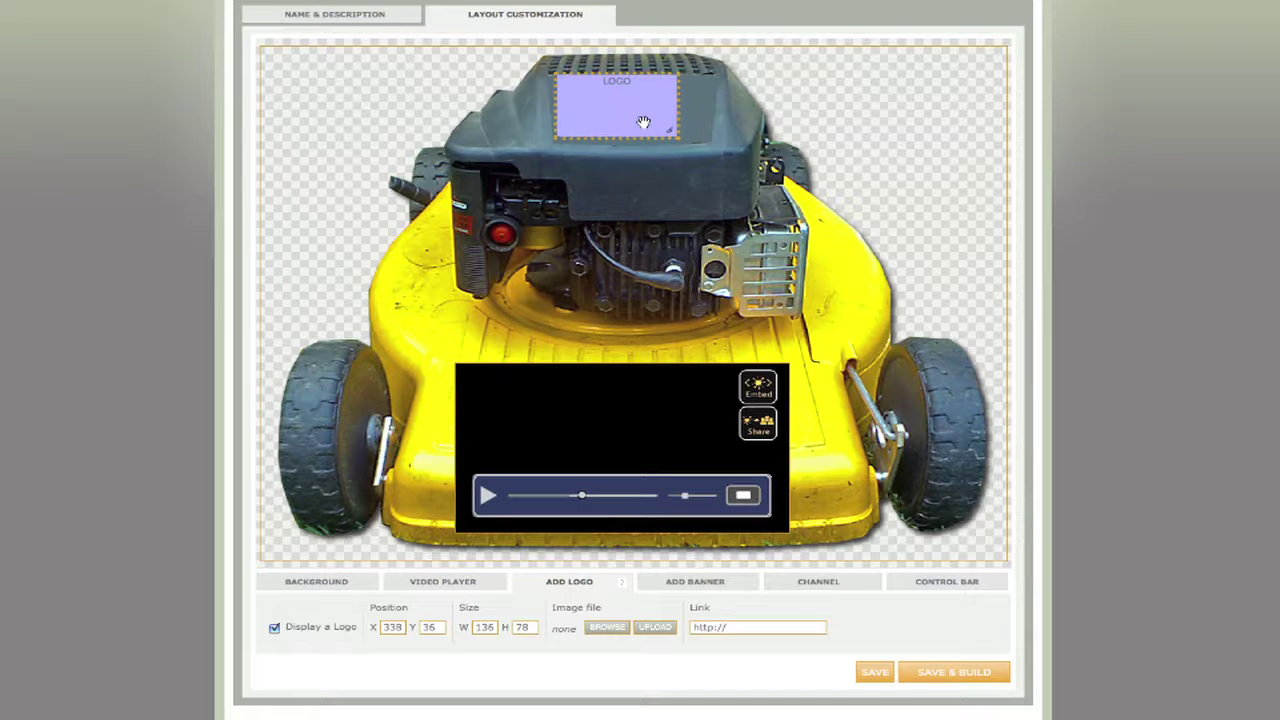
Place a channel list over the mower's engine and widen it to 268×230.
{"action": "left_click", "coordinate": [829, 584]}
{"action": "left_click", "coordinate": [322, 630]}
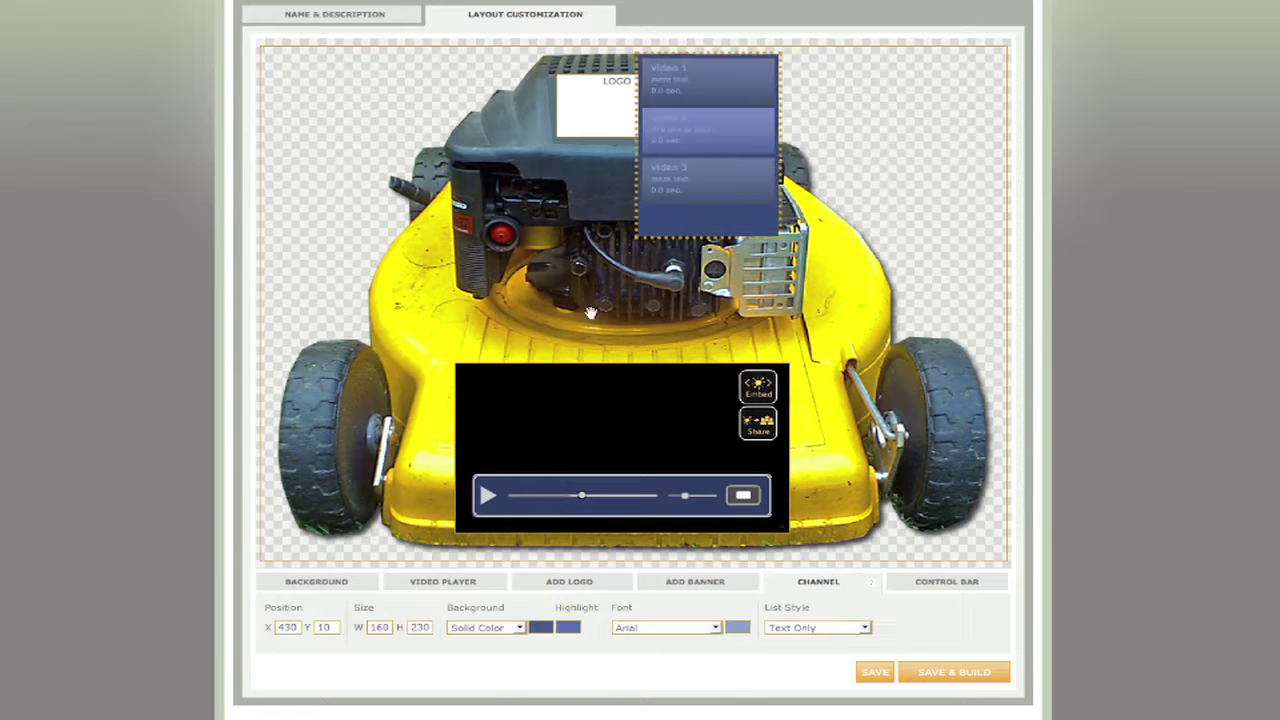
{"action": "left_click_drag", "start_coordinate": [733, 157], "coordinate": [560, 260]}
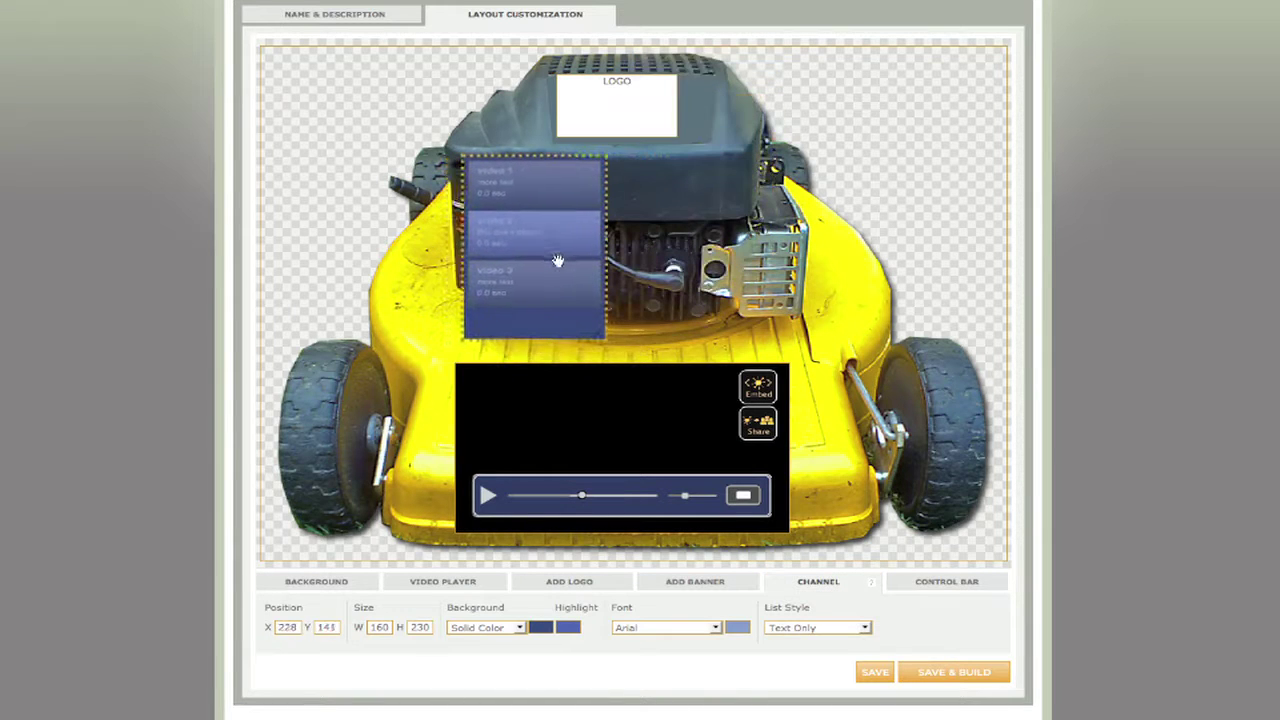
{"action": "left_click_drag", "start_coordinate": [596, 336], "coordinate": [690, 314]}
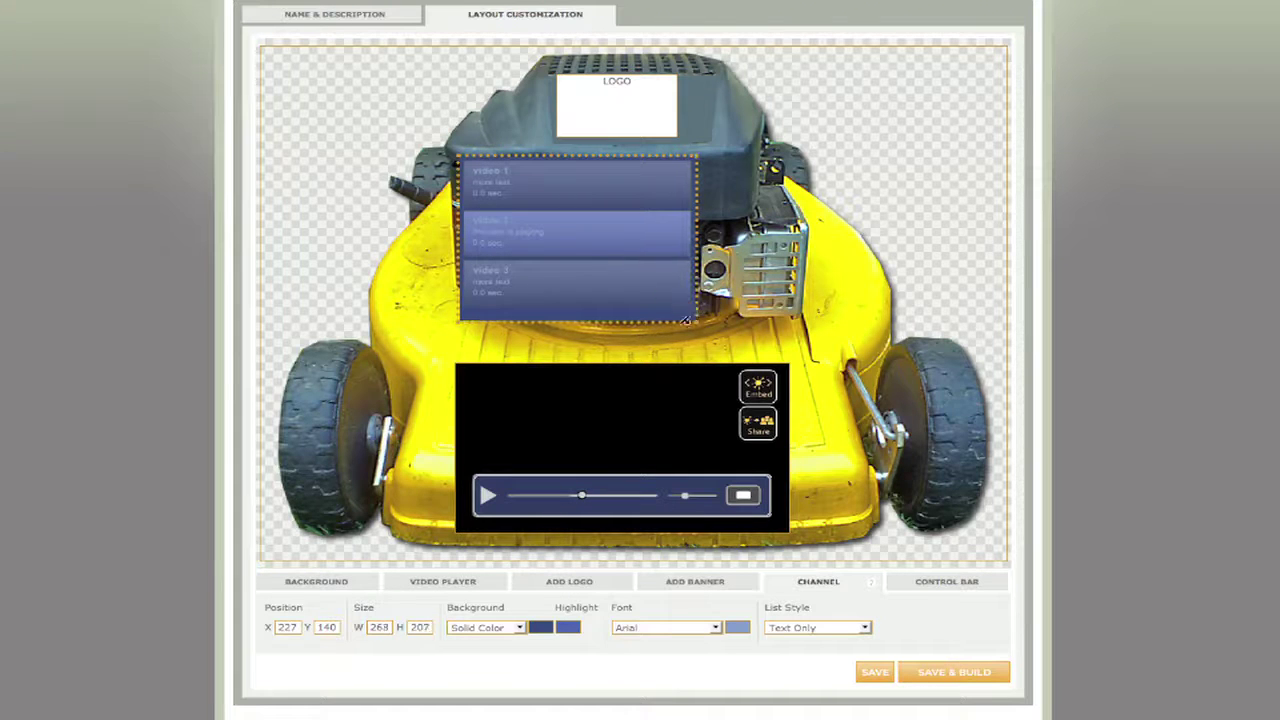
Move the video player up-left and enlarge it to 503×283 on the deck.
{"action": "left_click_drag", "start_coordinate": [591, 434], "coordinate": [539, 388]}
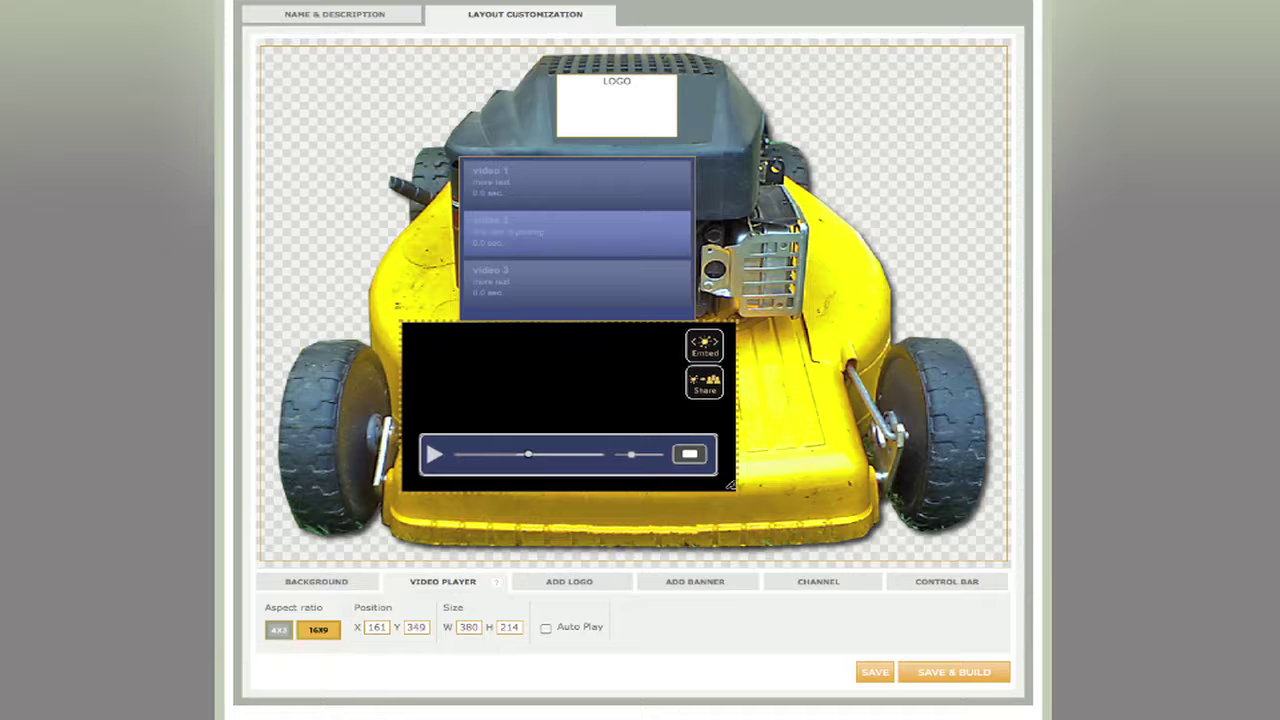
{"action": "left_click_drag", "start_coordinate": [731, 485], "coordinate": [866, 541]}
{"action": "left_click_drag", "start_coordinate": [669, 457], "coordinate": [673, 463]}
Nudge the channel list into place and set it to Thumbnail & Text style in Verdana.
{"action": "left_click", "coordinate": [574, 257]}
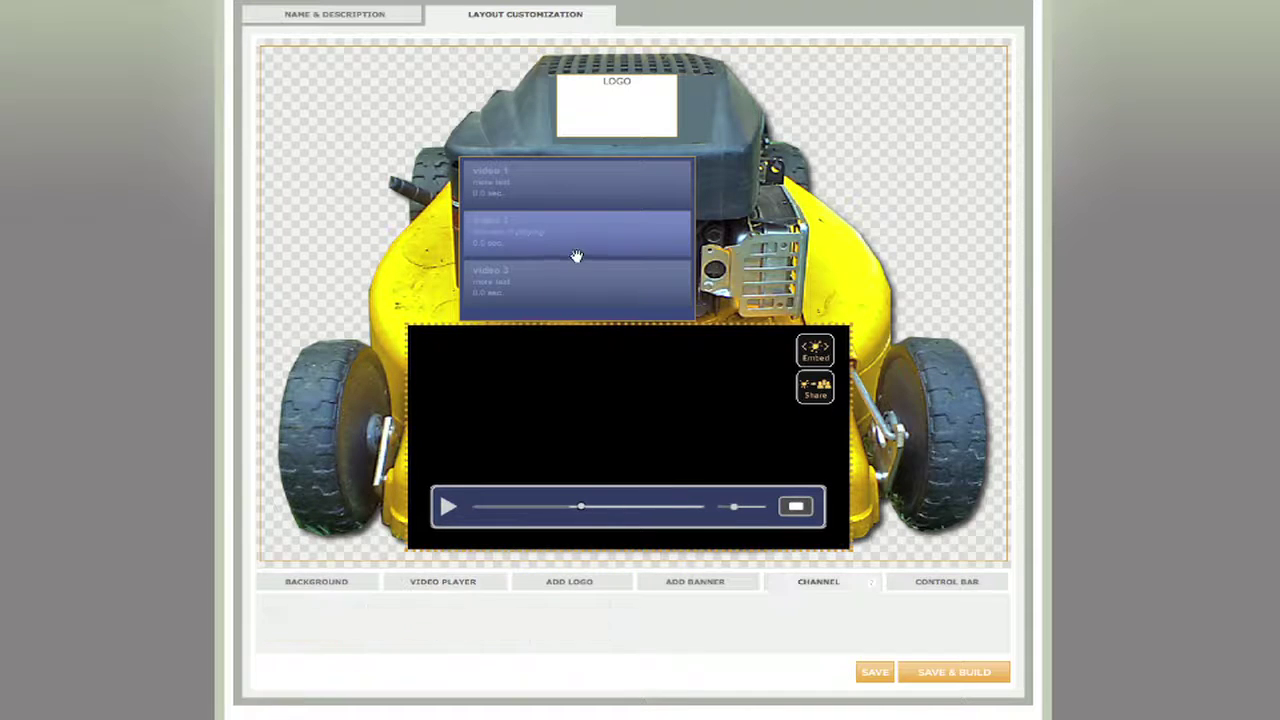
{"action": "left_click_drag", "start_coordinate": [574, 257], "coordinate": [691, 317]}
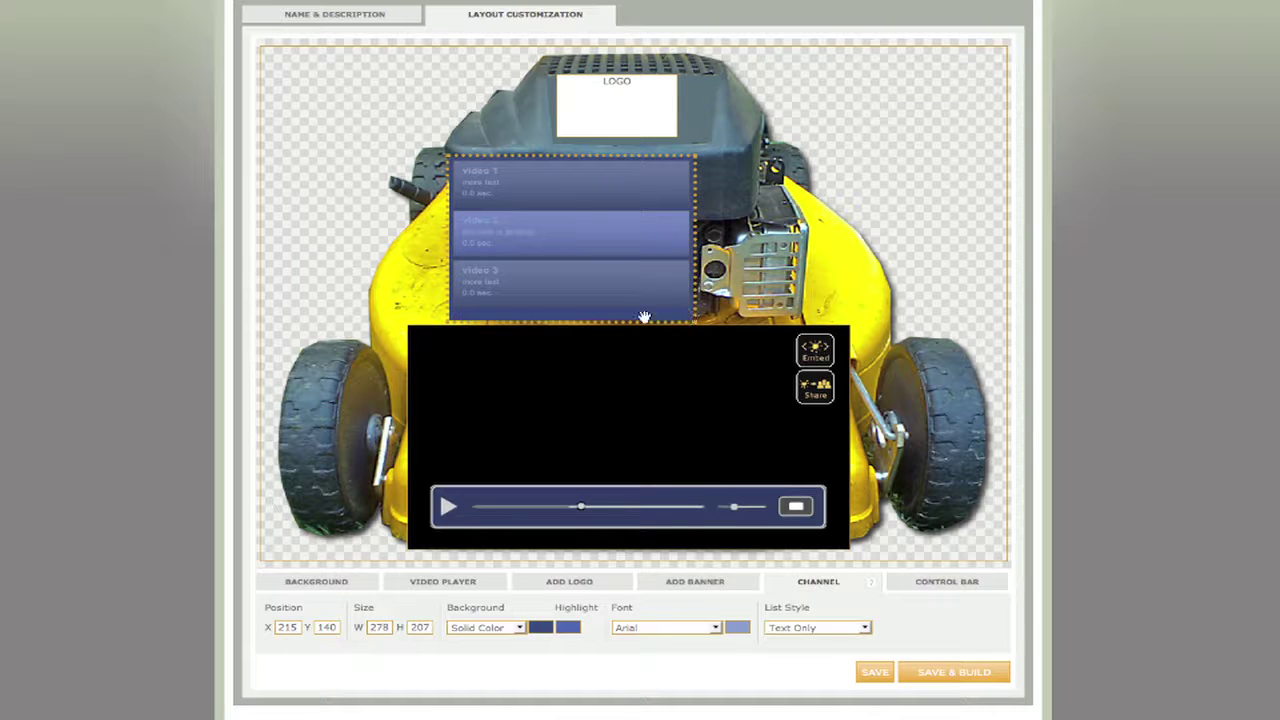
{"action": "left_click", "coordinate": [810, 633]}
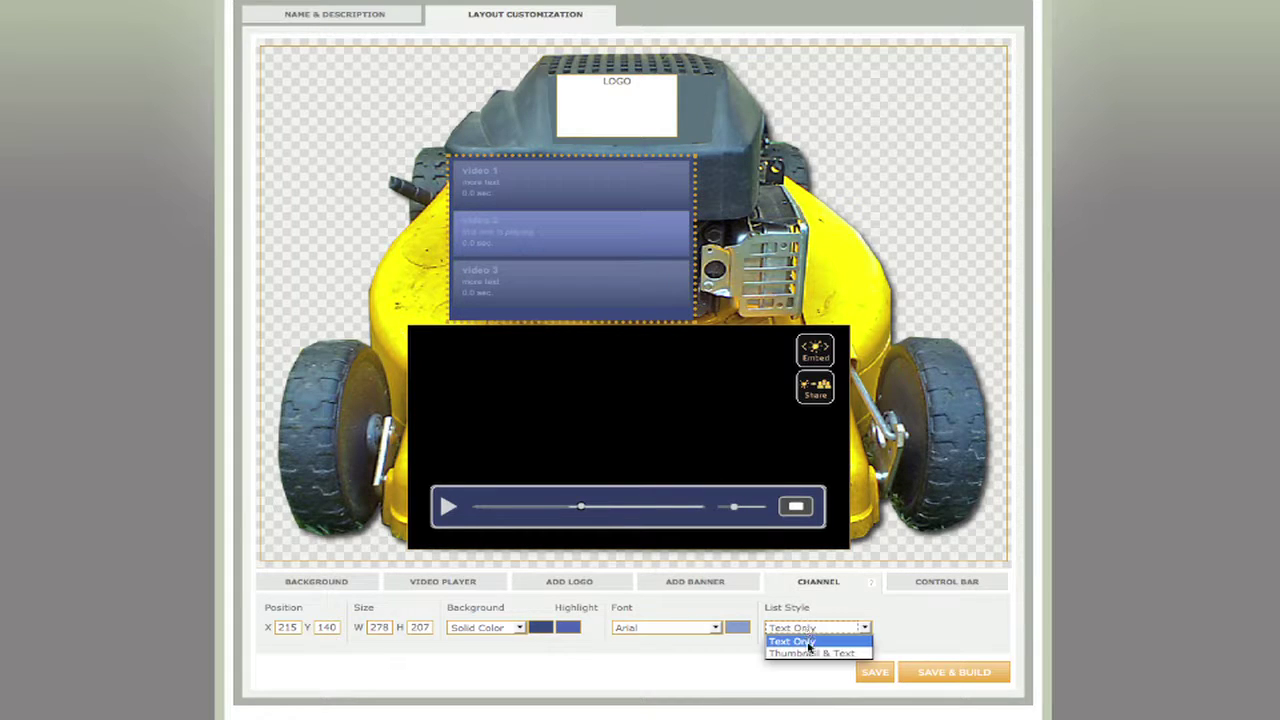
{"action": "left_click", "coordinate": [807, 658]}
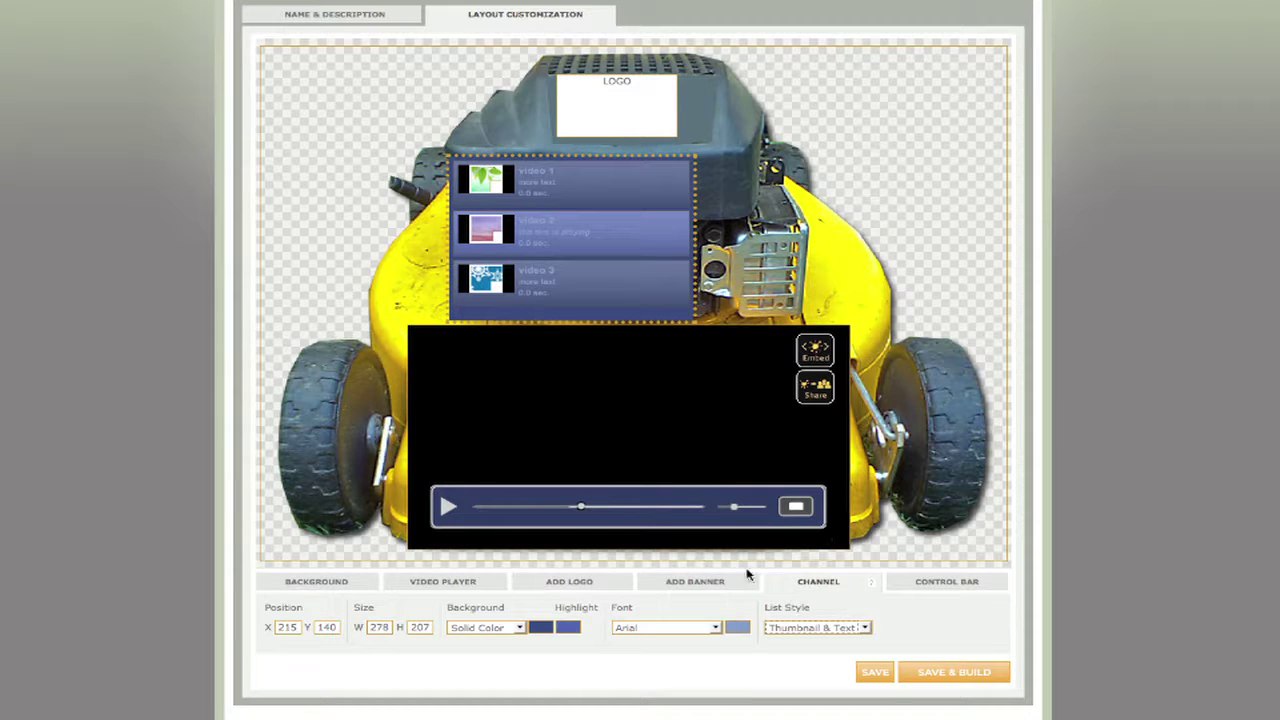
{"action": "left_click", "coordinate": [698, 630]}
{"action": "left_click", "coordinate": [683, 689]}
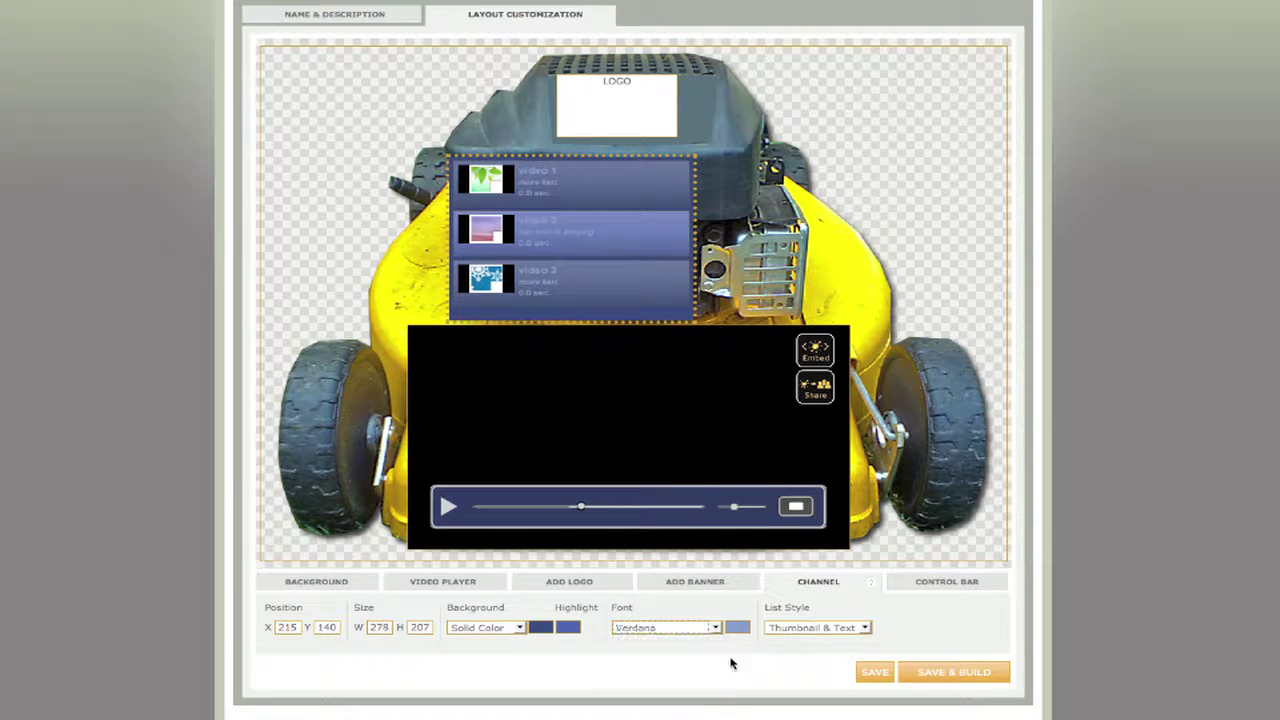
Colour the channel list text yellow, its background black, and the playing-video highlight green.
{"action": "left_click", "coordinate": [737, 627]}
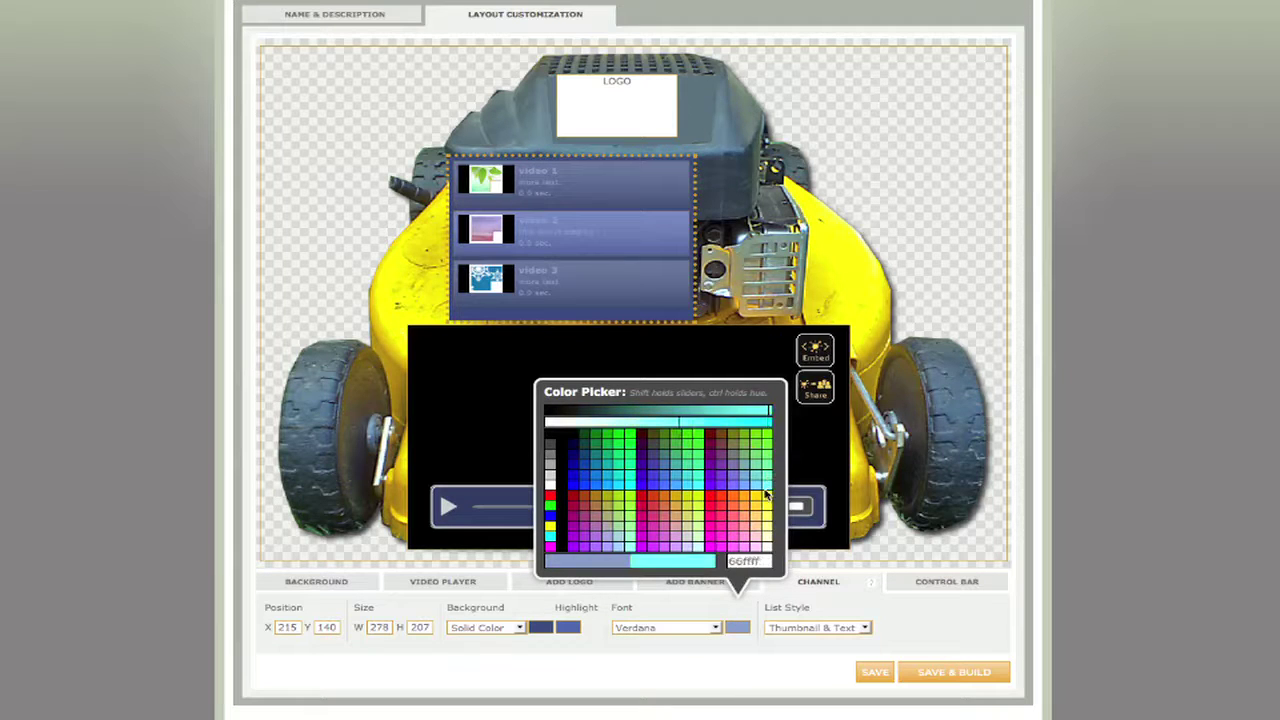
{"action": "left_click", "coordinate": [766, 494]}
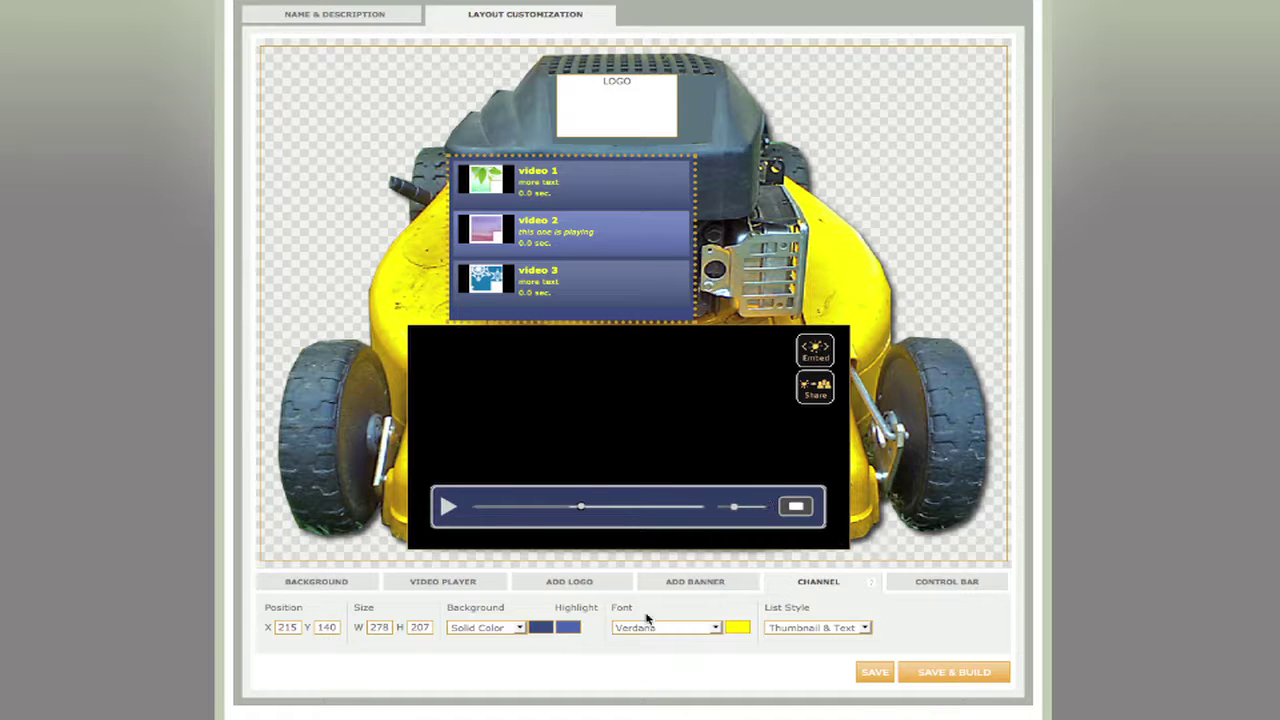
{"action": "left_click", "coordinate": [539, 627]}
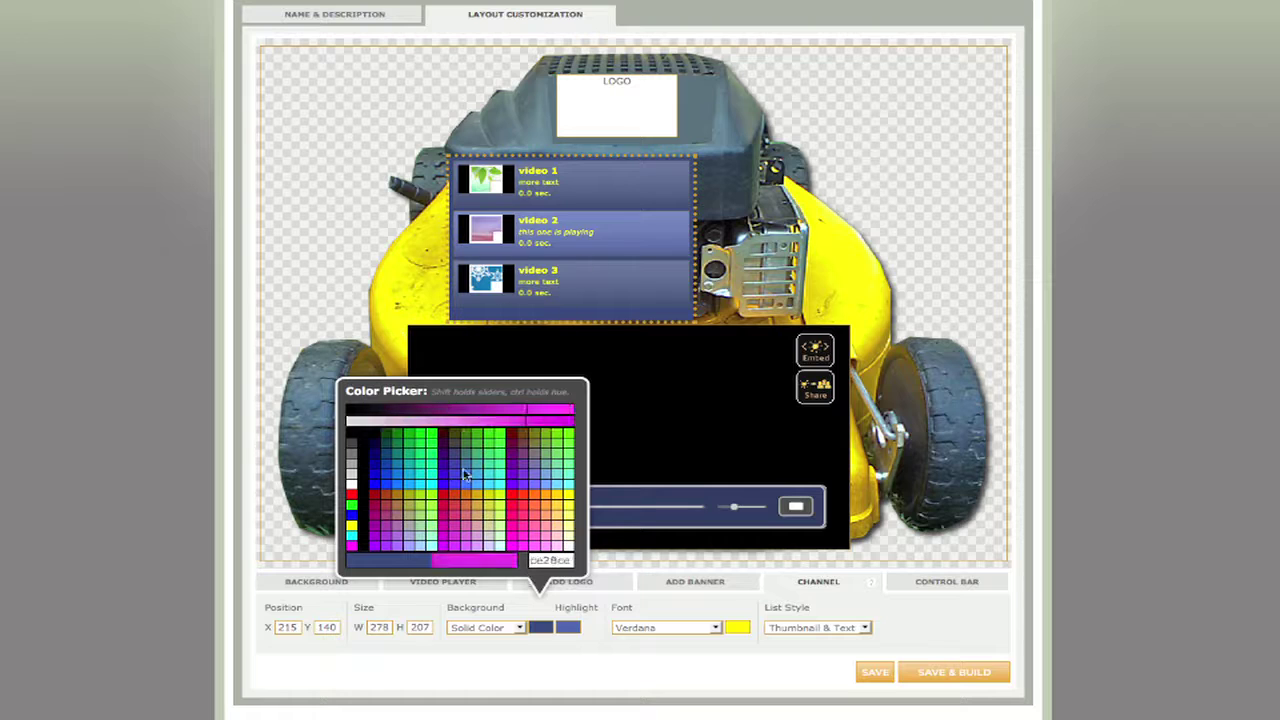
{"action": "left_click", "coordinate": [352, 439]}
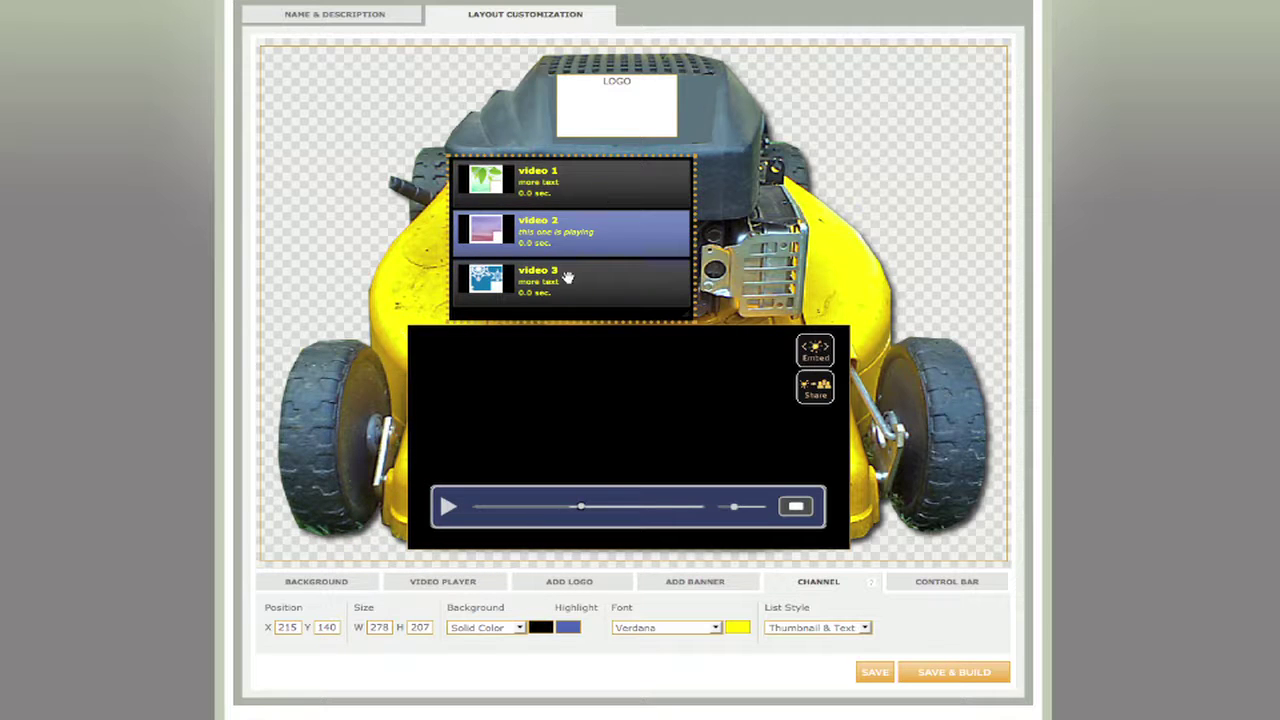
{"action": "left_click", "coordinate": [568, 627]}
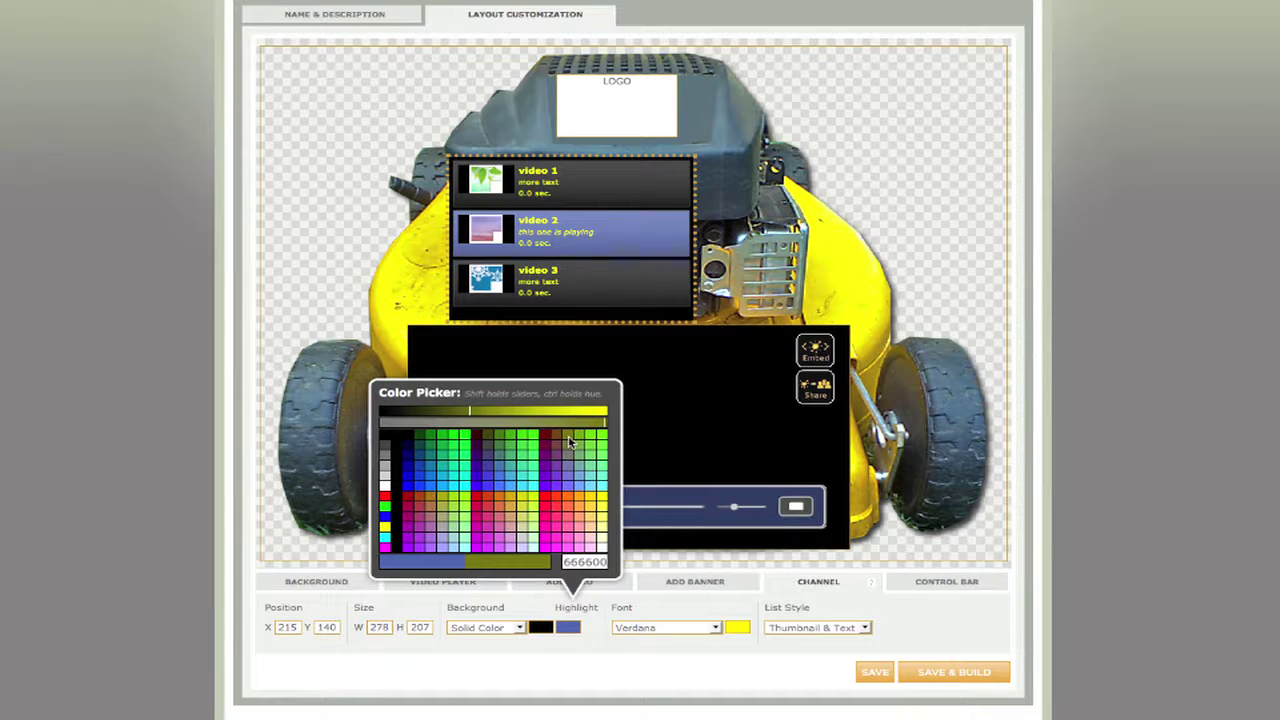
{"action": "left_click", "coordinate": [501, 438]}
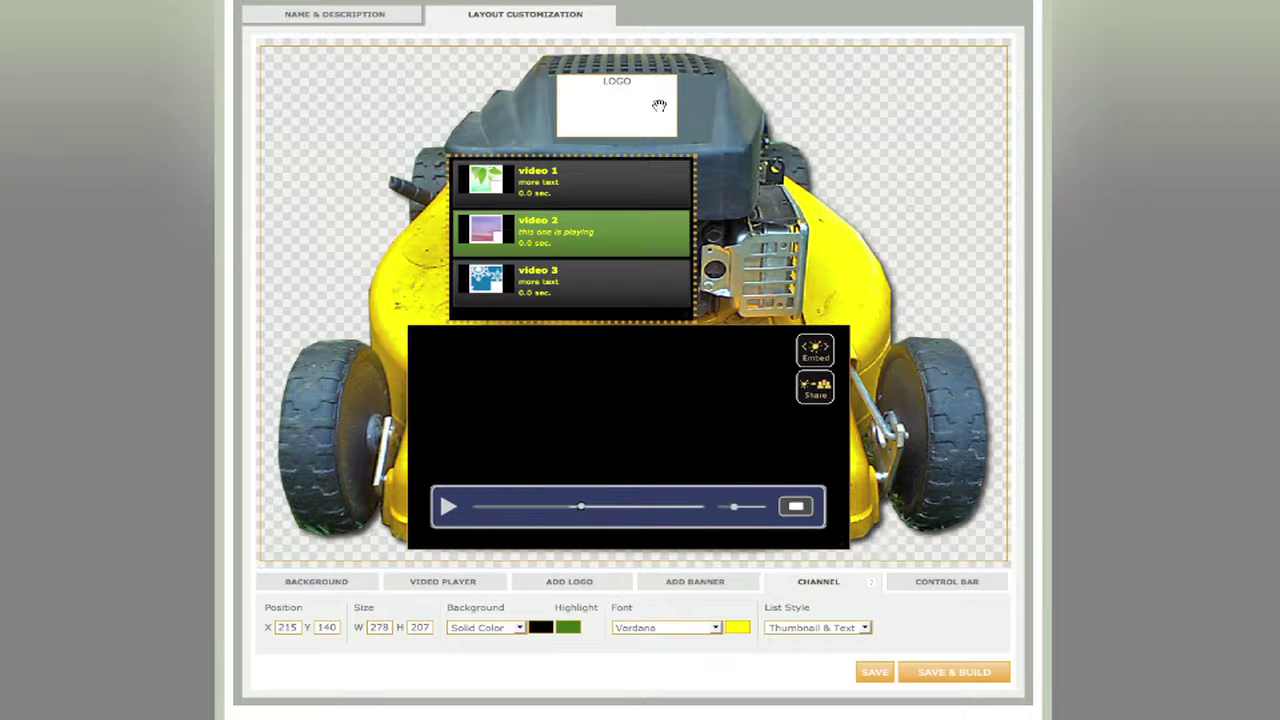
{"action": "left_click", "coordinate": [621, 108]}
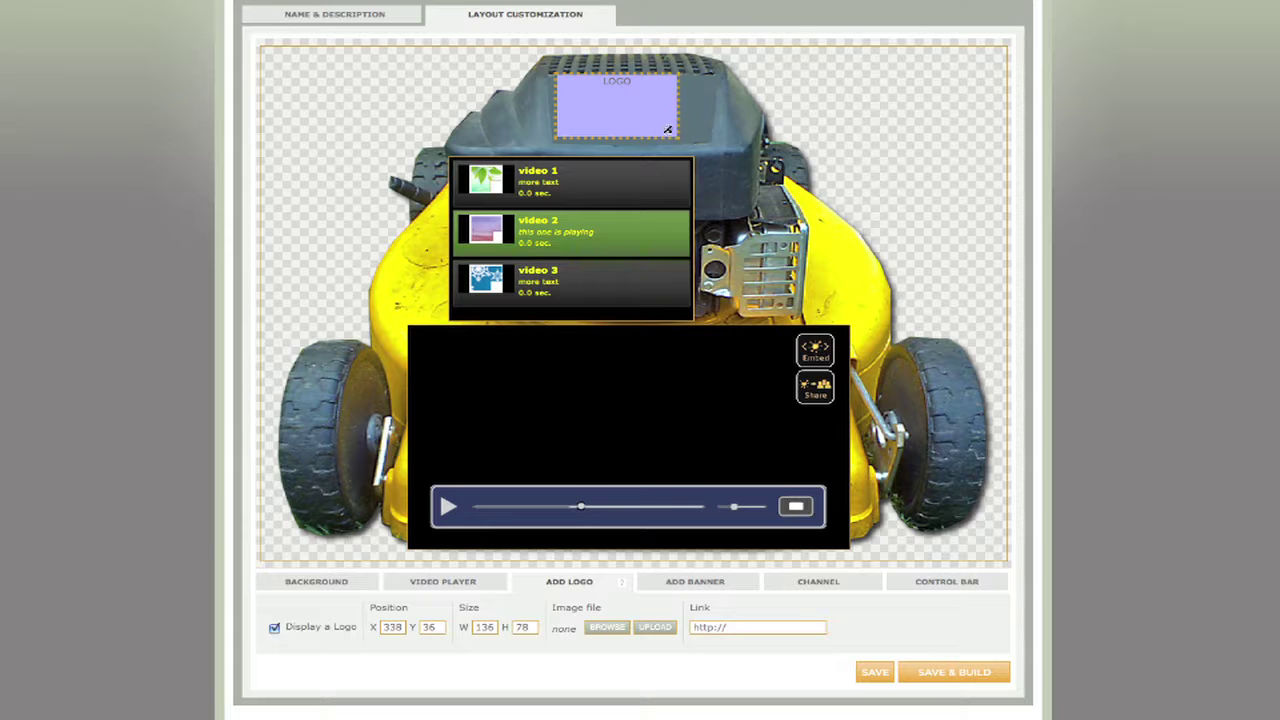
{"action": "left_click_drag", "start_coordinate": [668, 129], "coordinate": [703, 142]}
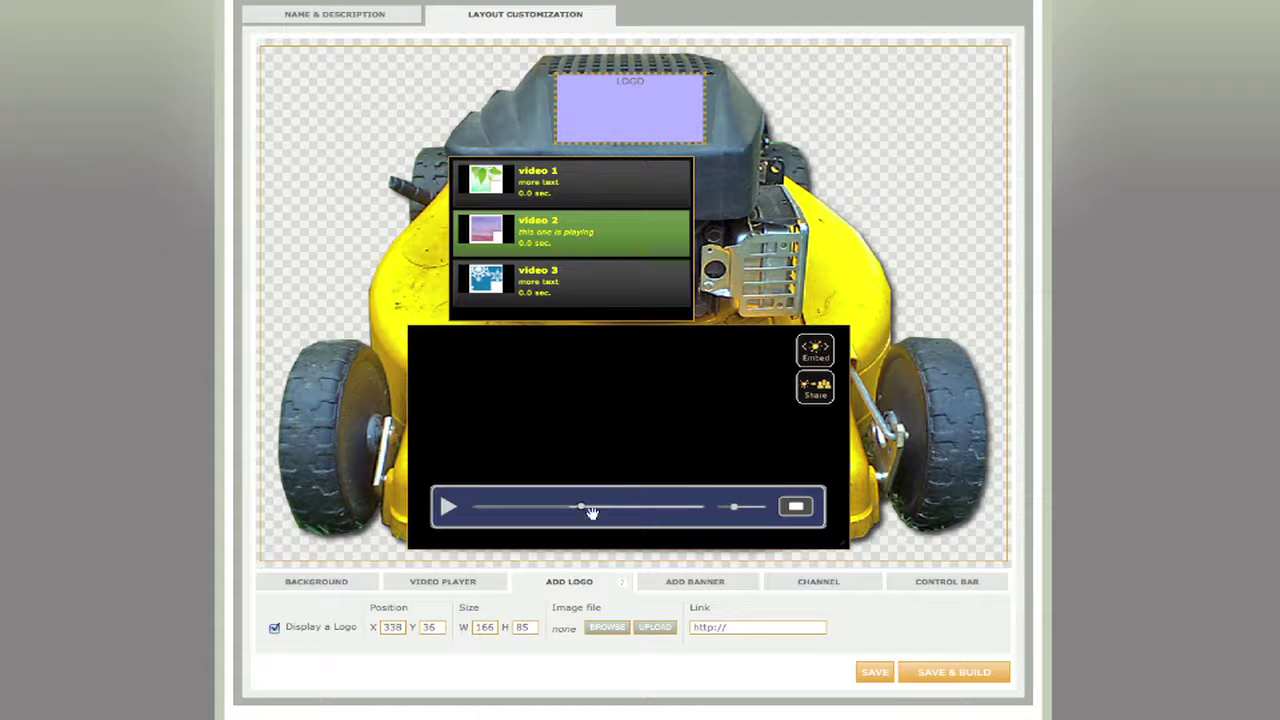
{"action": "left_click", "coordinate": [619, 627]}
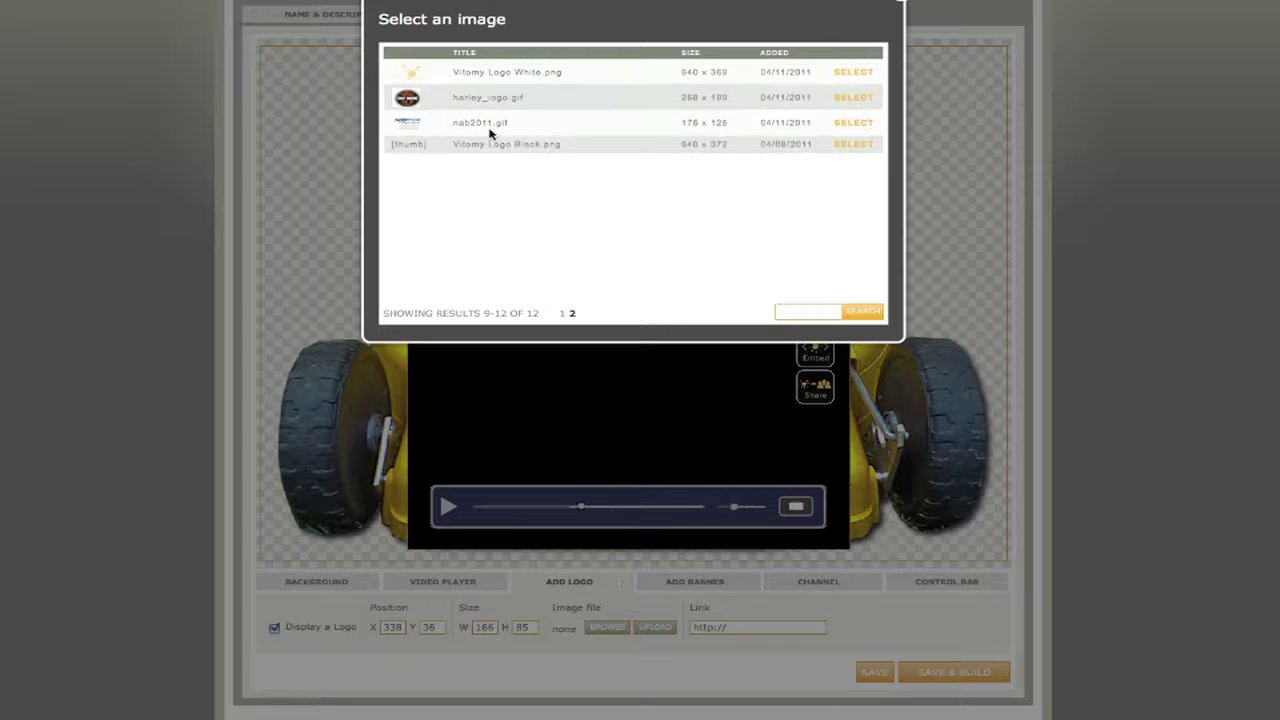
{"action": "left_click", "coordinate": [862, 75]}
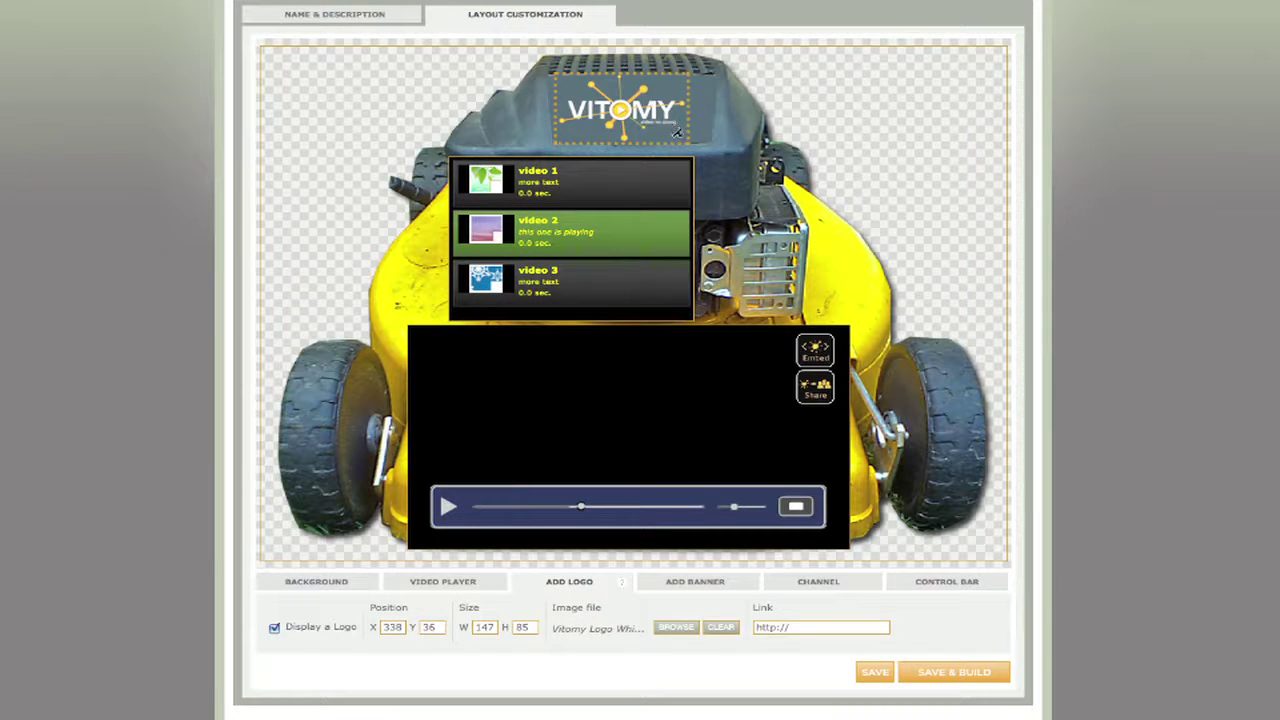
{"action": "left_click_drag", "start_coordinate": [676, 132], "coordinate": [651, 118]}
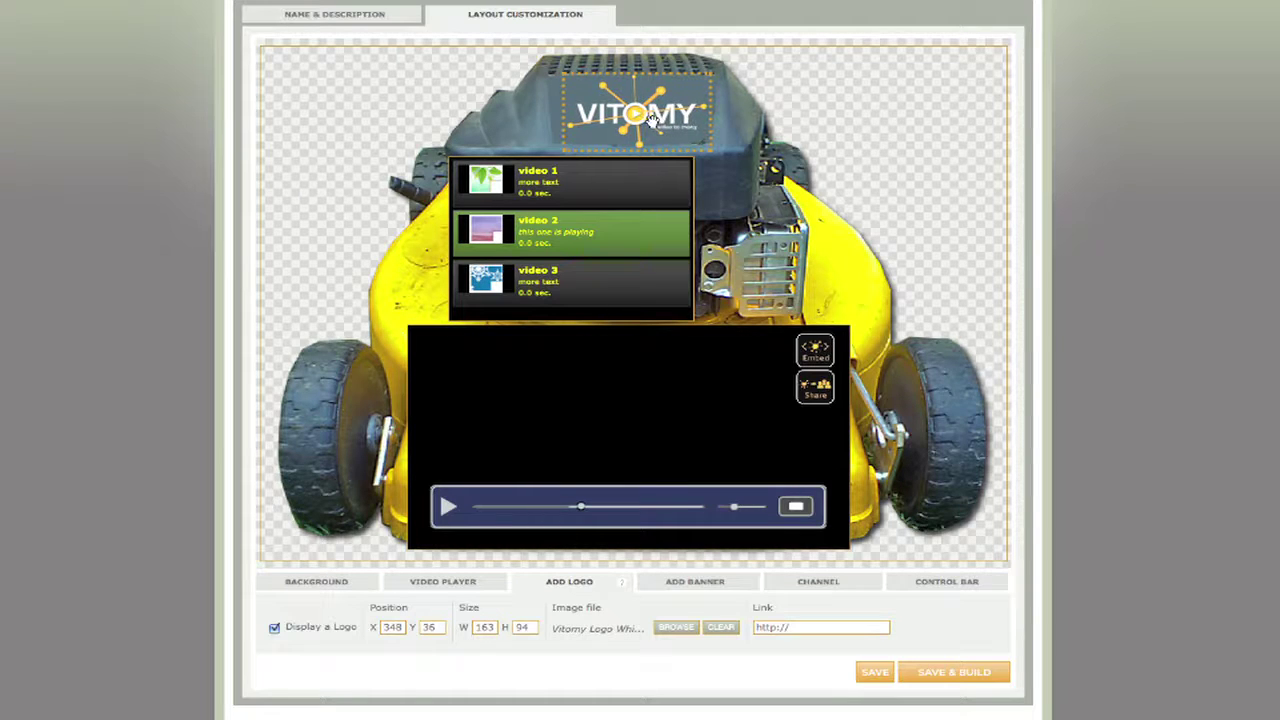
{"action": "left_click", "coordinate": [817, 626]}
{"action": "type", "text": "www.vitomy.com"}
Change the video player's control bar colour from navy blue to dark olive.
{"action": "left_click", "coordinate": [737, 412]}
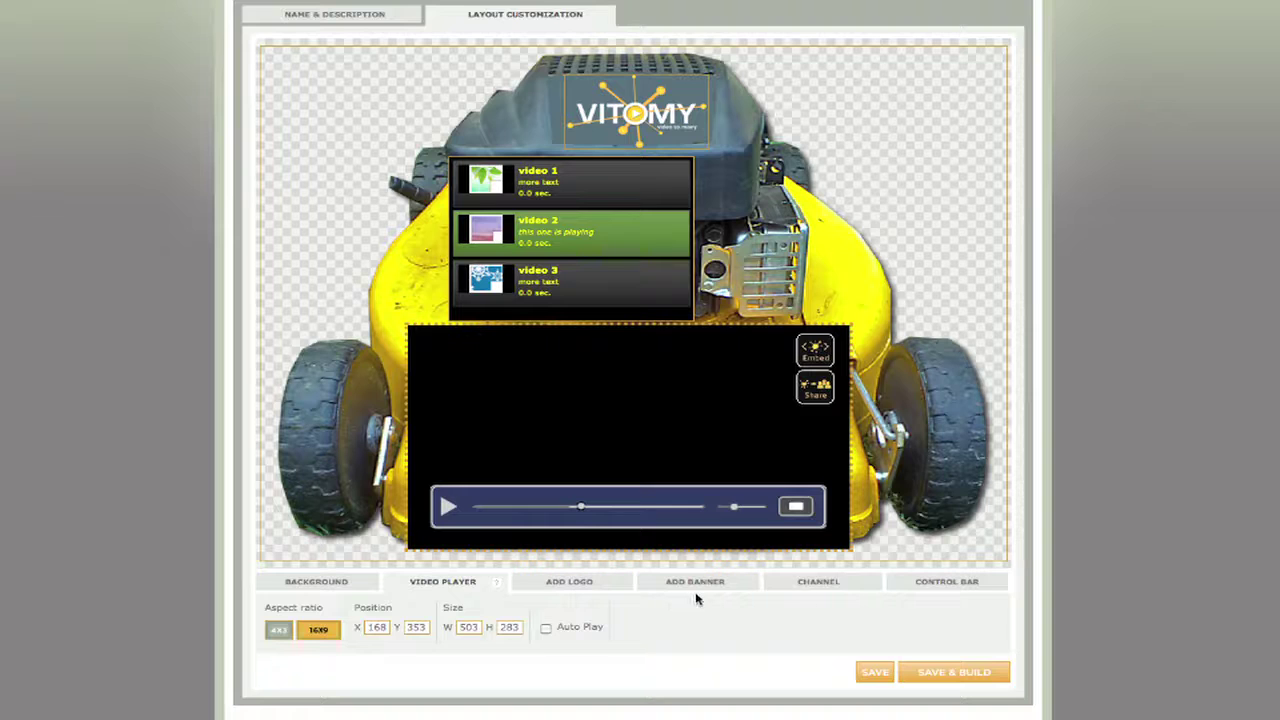
{"action": "left_click", "coordinate": [915, 585]}
{"action": "left_click", "coordinate": [464, 628]}
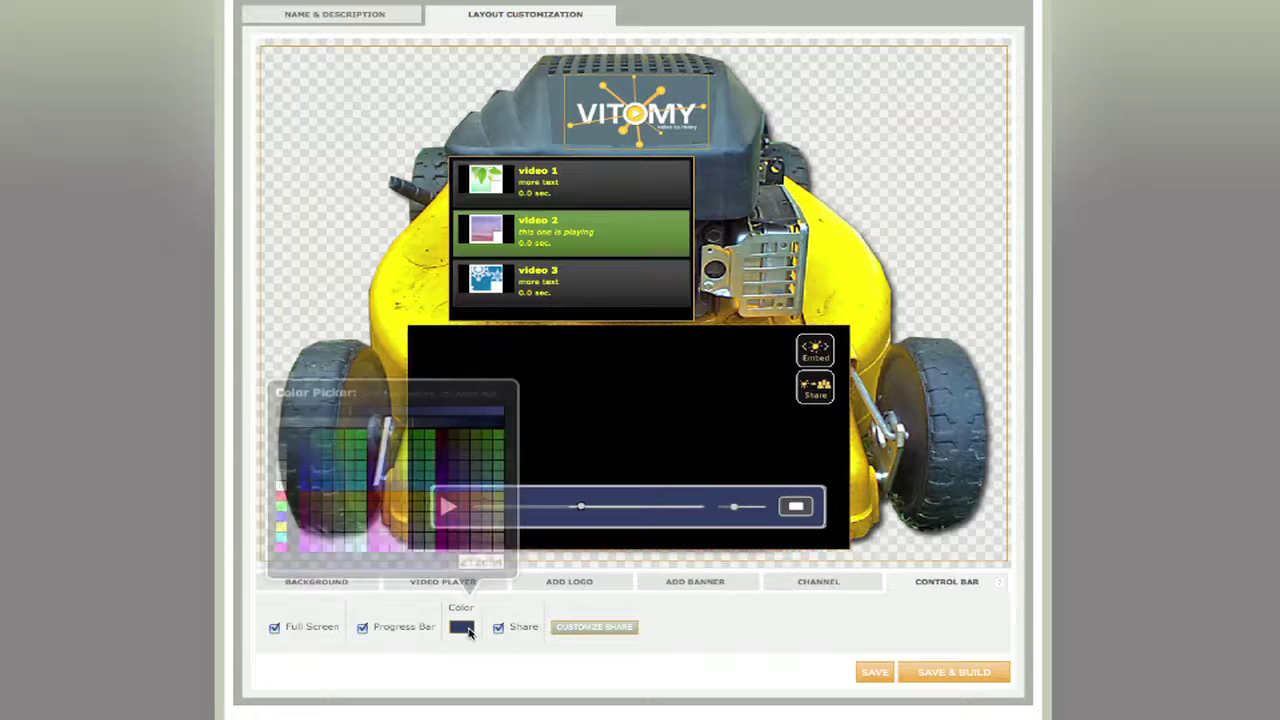
{"action": "left_click", "coordinate": [386, 436]}
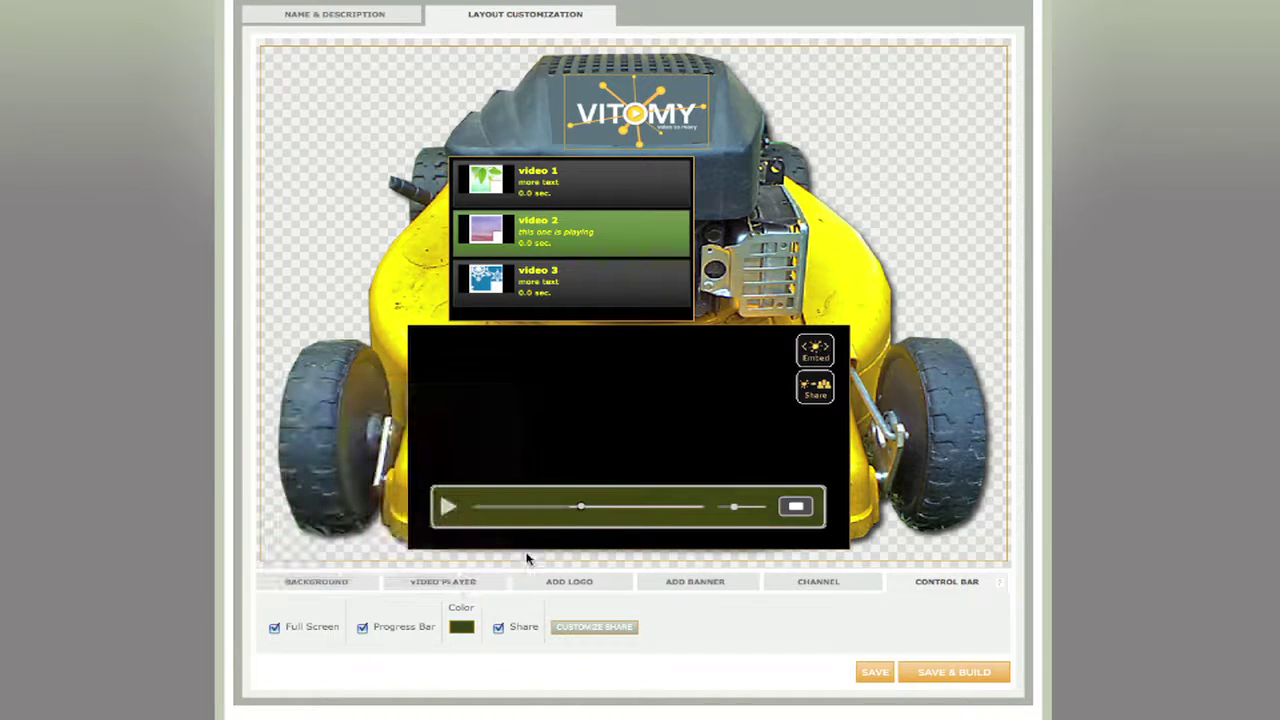
{"action": "left_click", "coordinate": [580, 460]}
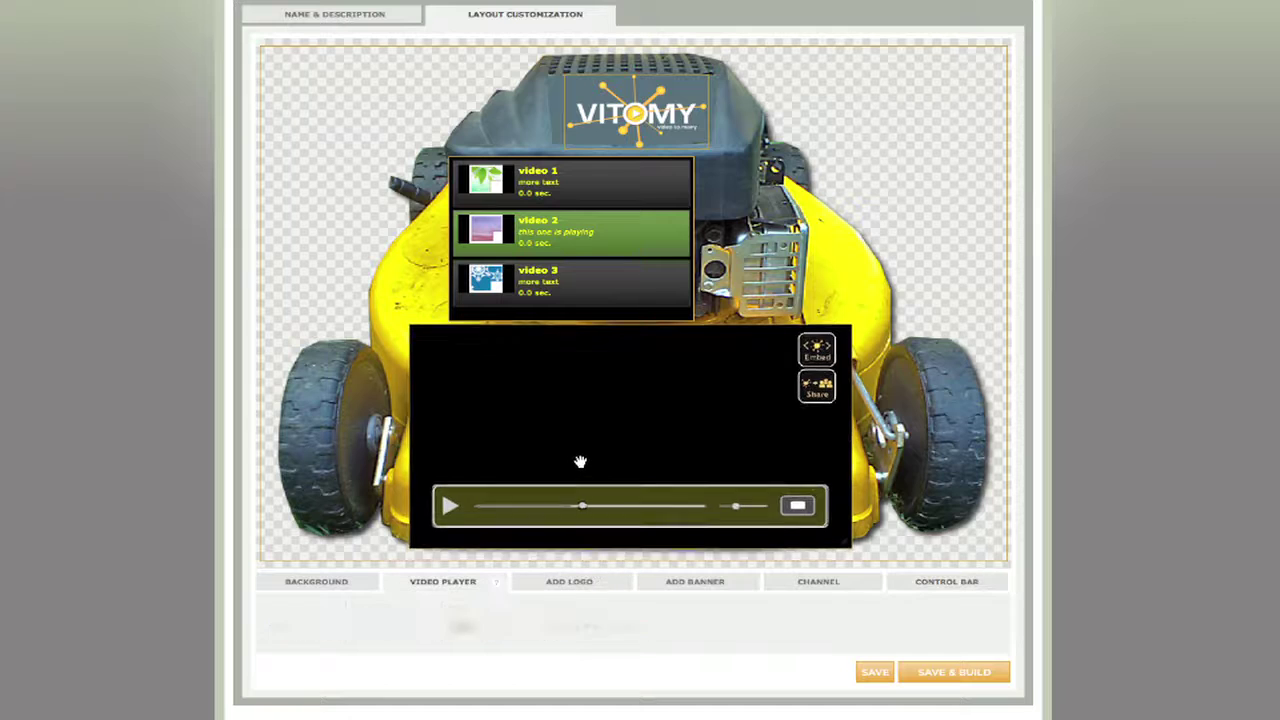